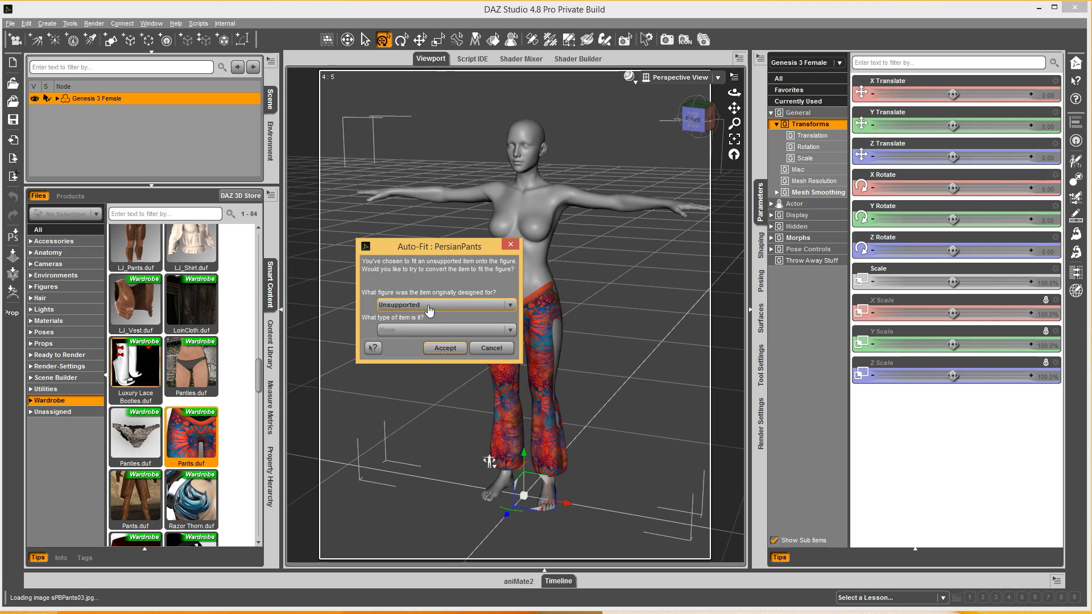
Auto-fit the PersianPants to the Genesis 3 Female figure, converting them as an item designed for Genesis 2 Female
click(411, 330)
click(445, 348)
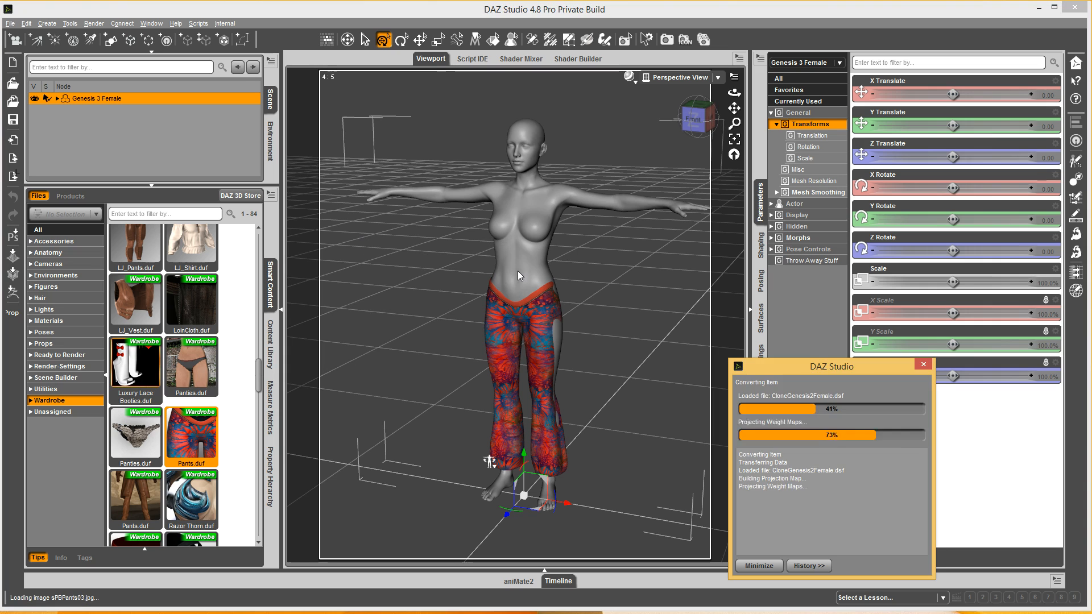
Bend the Genesis 3 Female's left thigh forward to -90.57 to test how the pants deform
scroll(565, 246, down, 10)
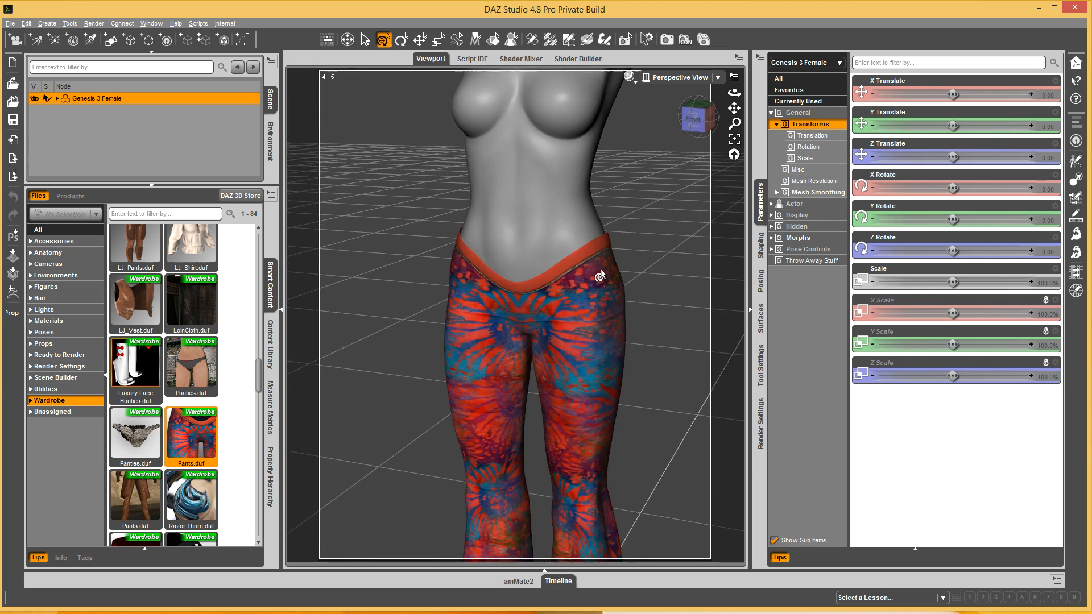
scroll(600, 277, up, 4)
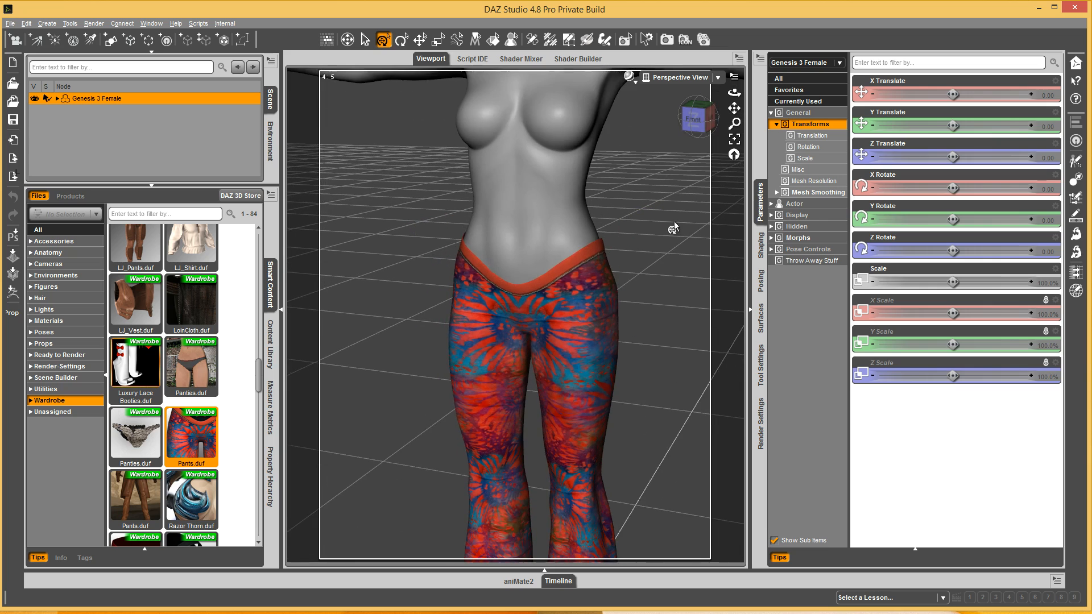
click(708, 120)
drag(708, 119, 685, 115)
click(690, 118)
click(605, 383)
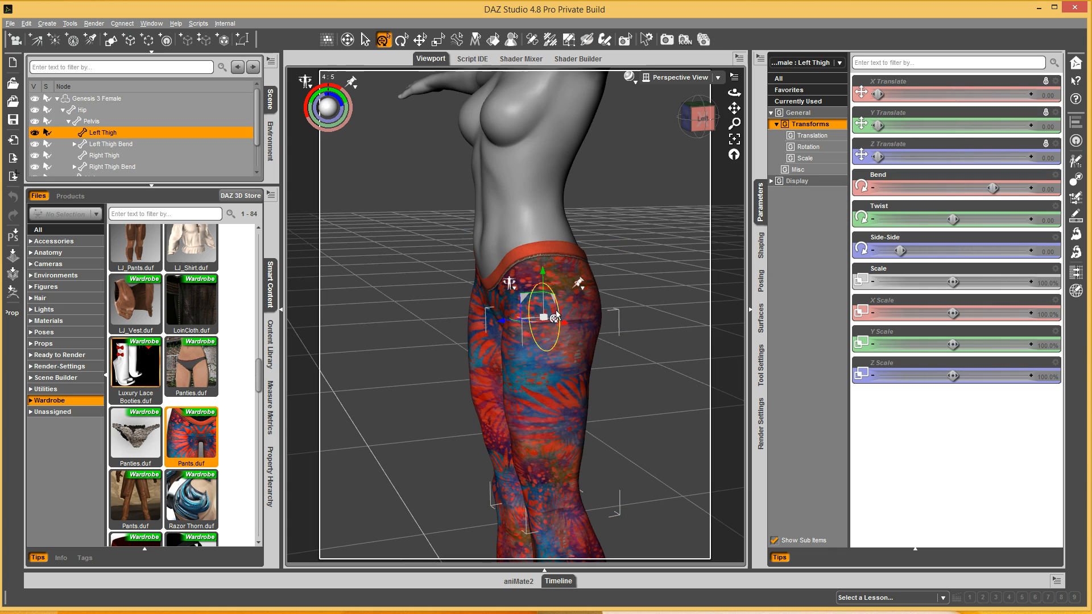
drag(992, 188, 902, 189)
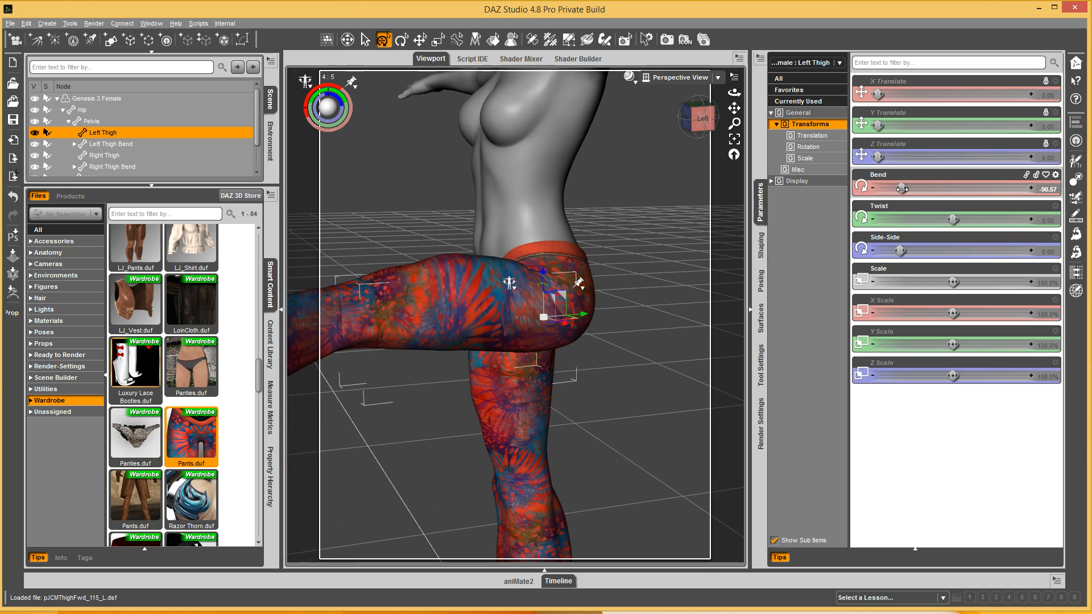
Set the viewport draw style to Wire Texture Shaded and inspect the mesh at the back of the pants
click(706, 123)
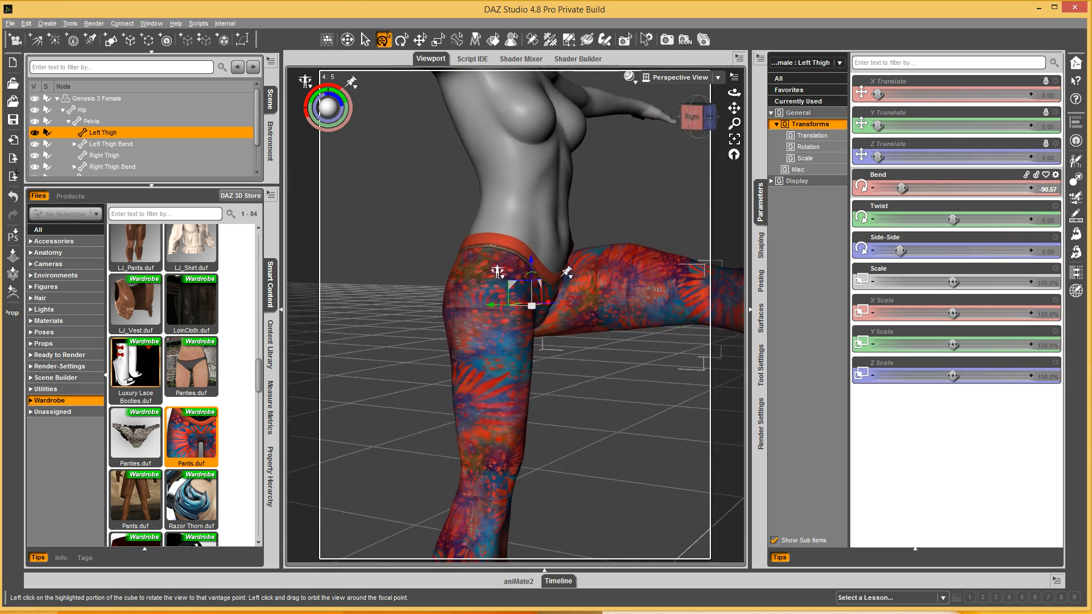
click(689, 117)
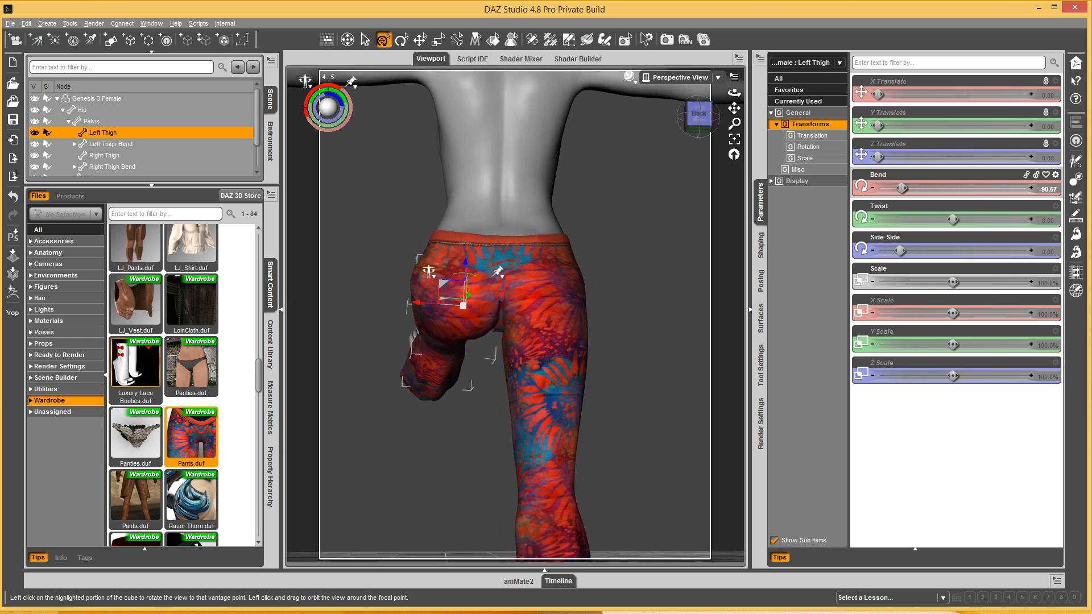
scroll(505, 263, up, 5)
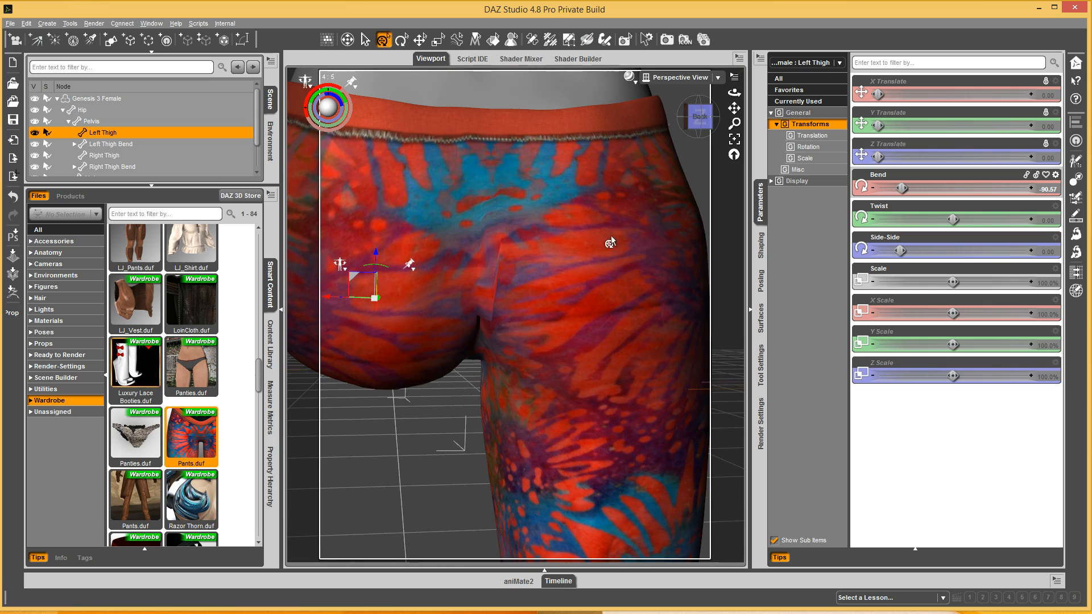
drag(734, 108, 768, 145)
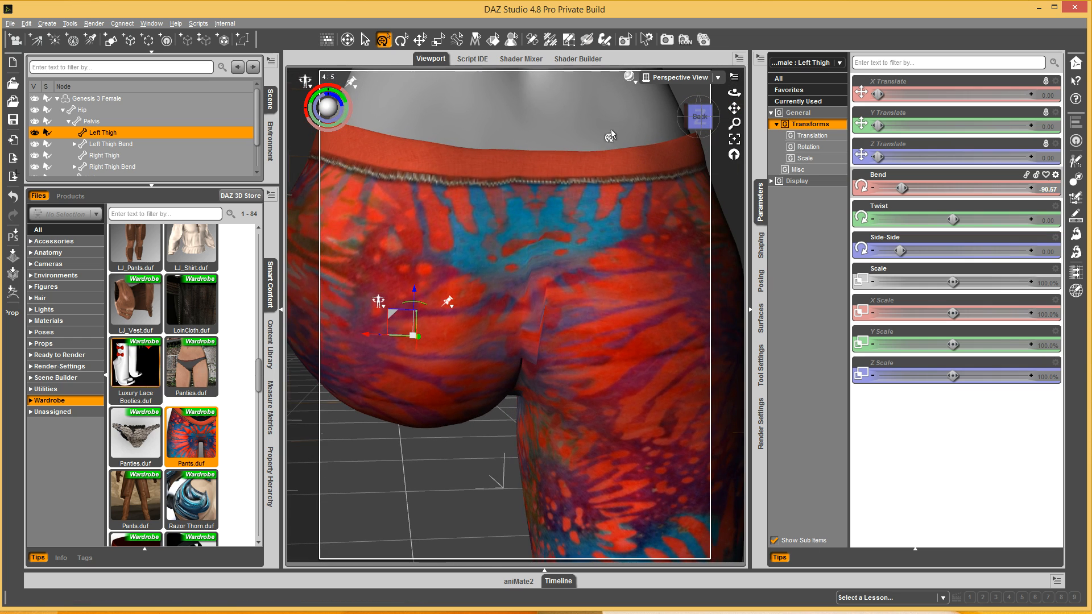
click(623, 84)
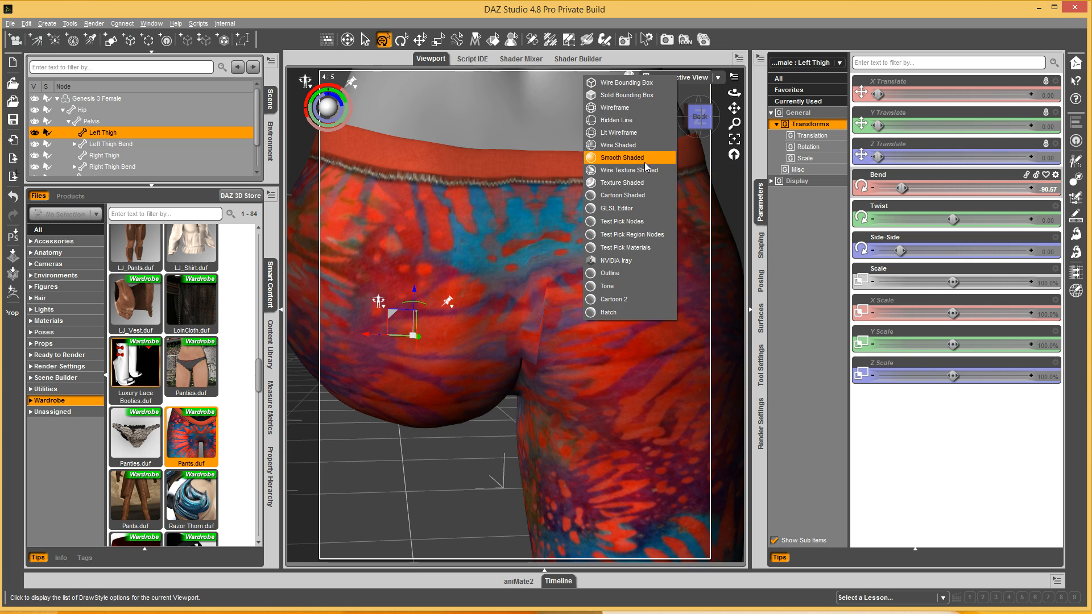
click(620, 166)
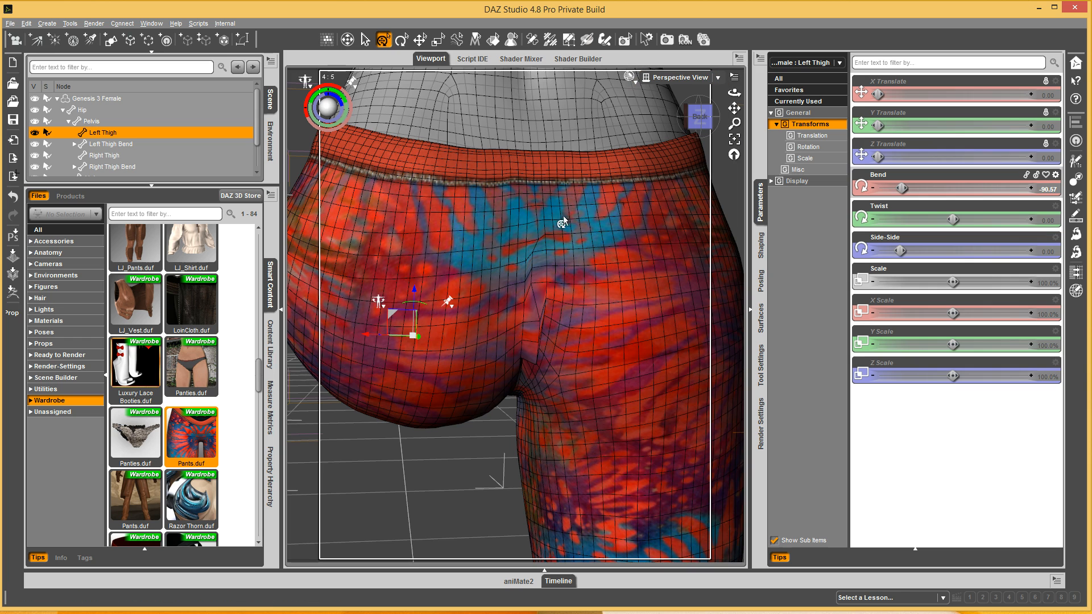
drag(701, 119, 704, 124)
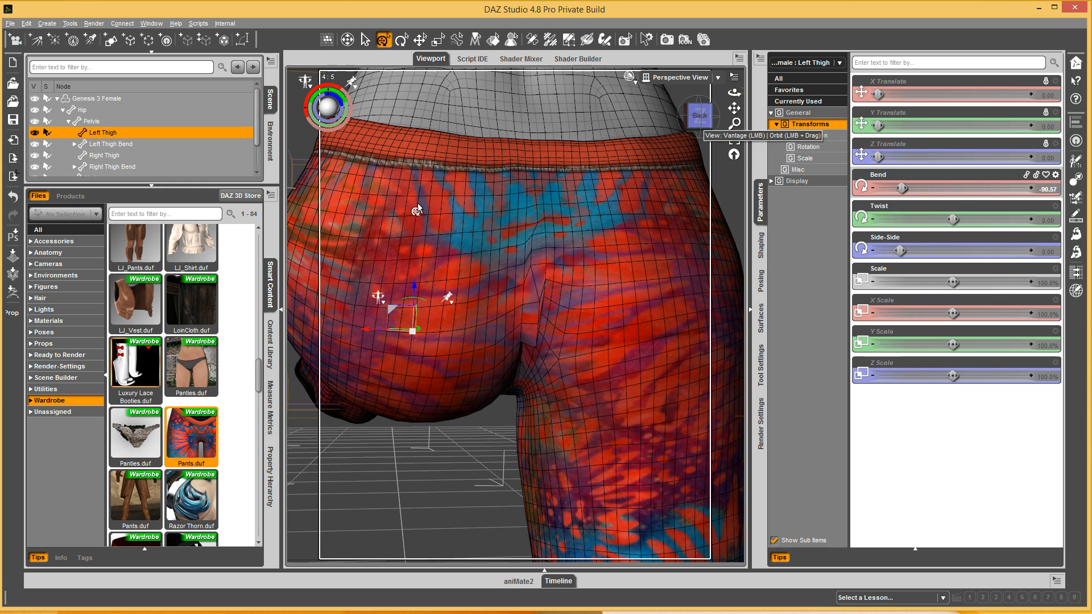
Undo the left thigh bend and examine the centre crease of the pants up close from behind
key(ctrl+z)
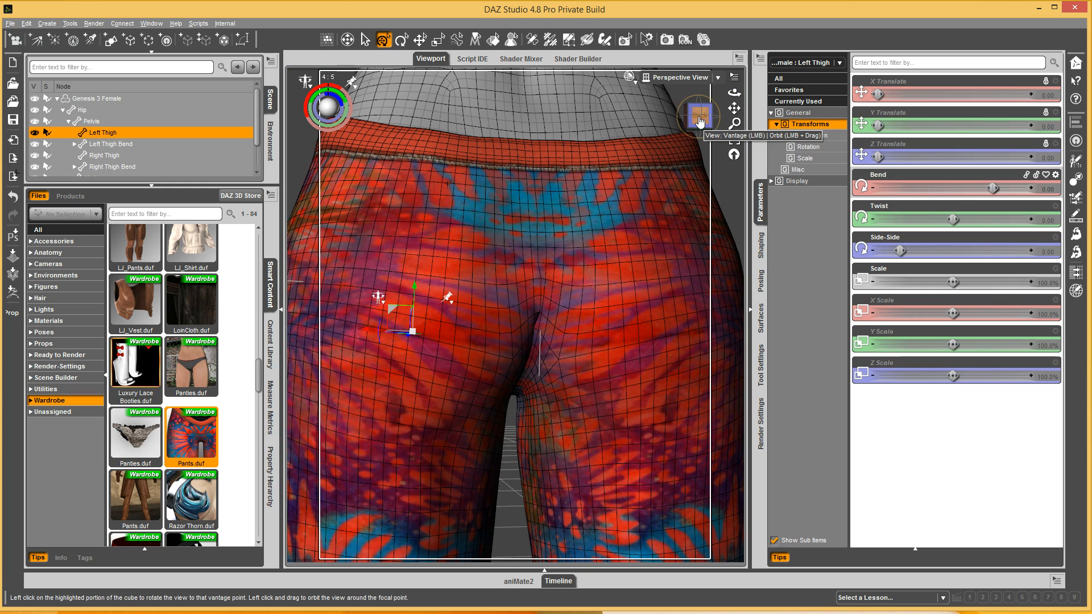
scroll(531, 212, up, 5)
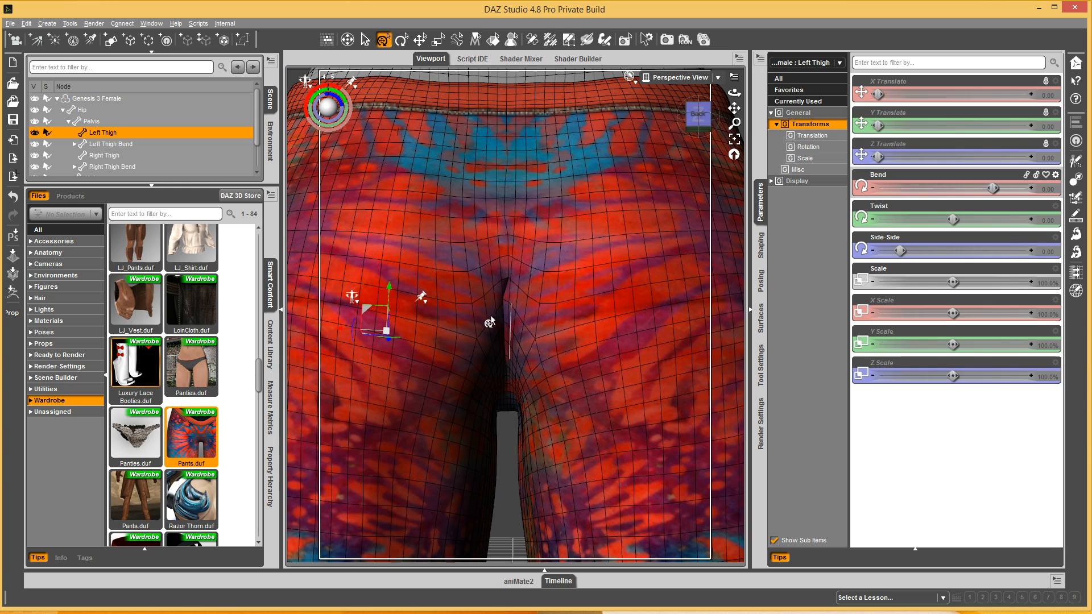
drag(697, 115, 689, 121)
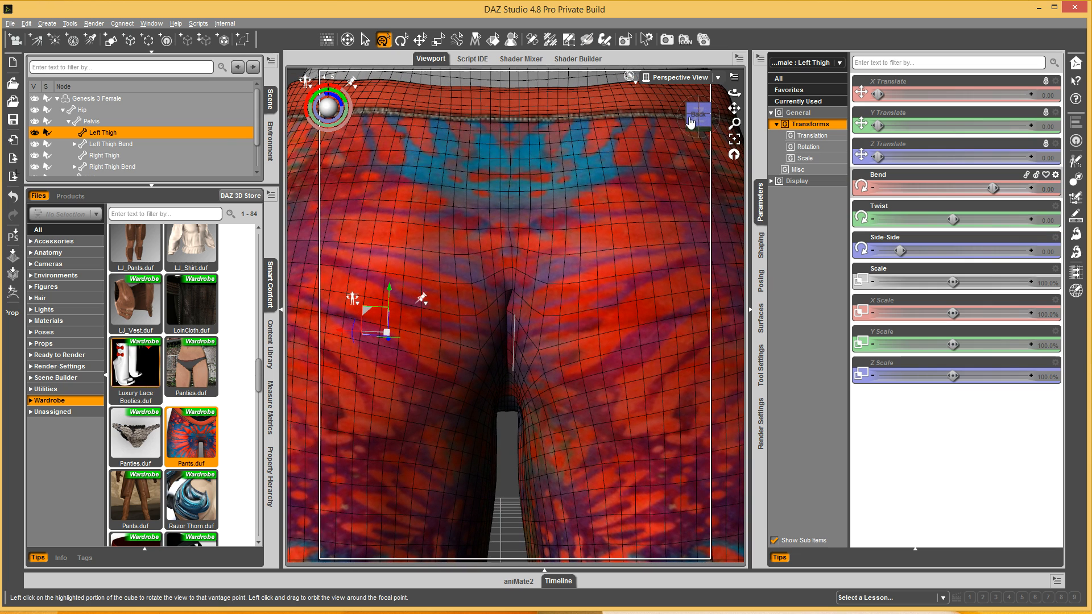
Enable mesh smoothing on PersianPants with the Generic smoothing type and 20 smoothing iterations
click(63, 109)
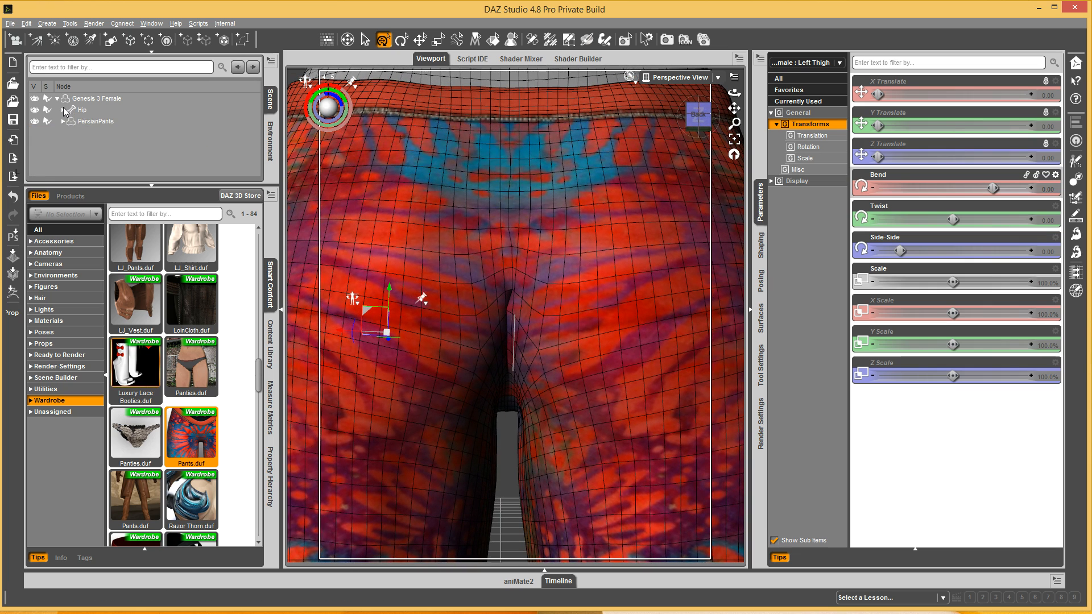
click(93, 121)
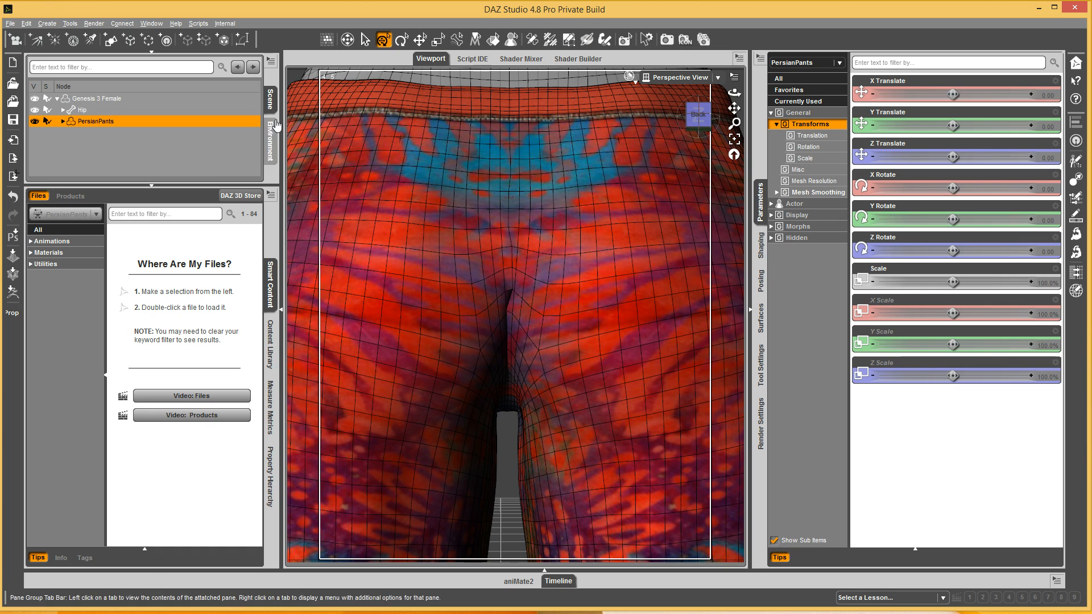
click(818, 193)
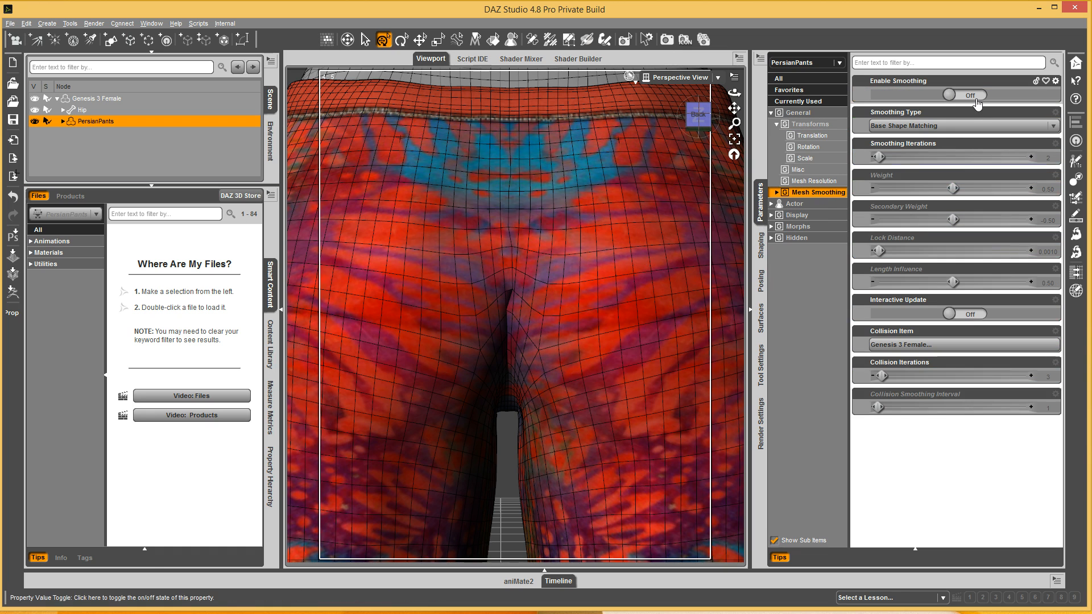
click(975, 97)
click(930, 126)
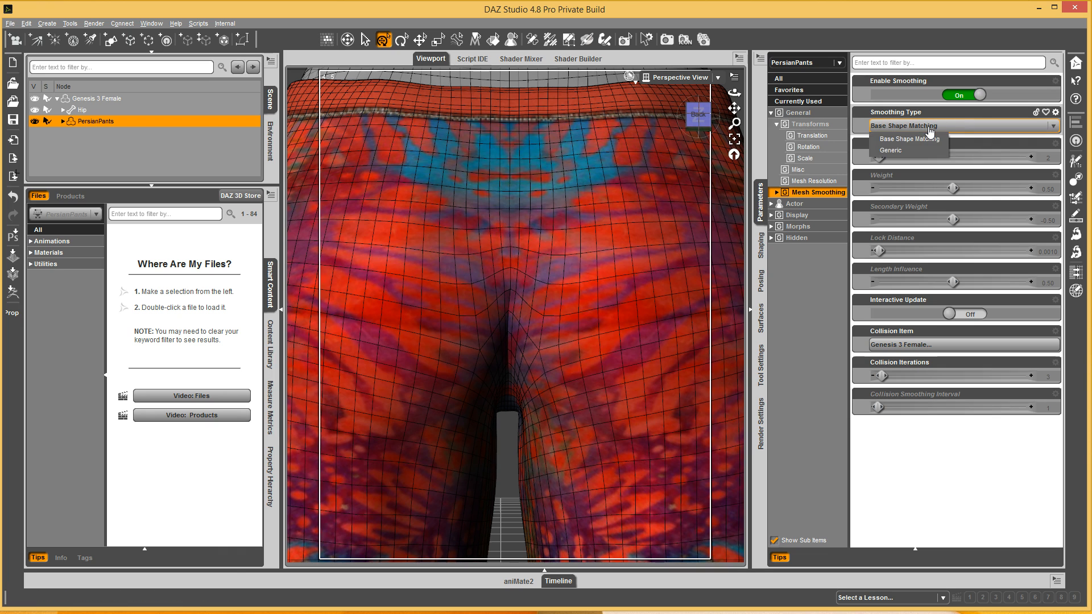
click(912, 140)
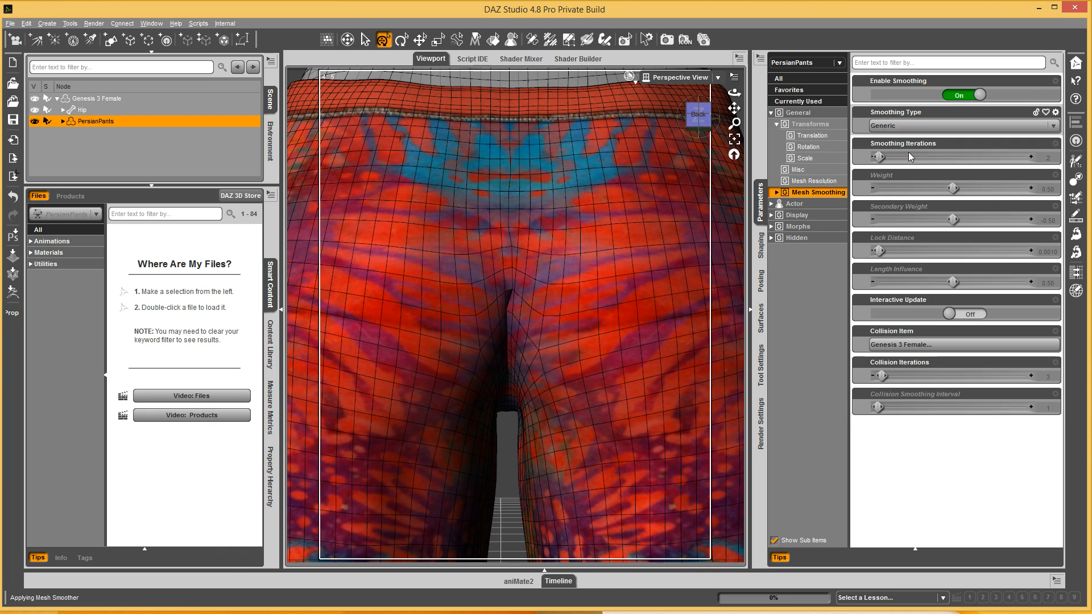
click(1050, 158)
text(10)
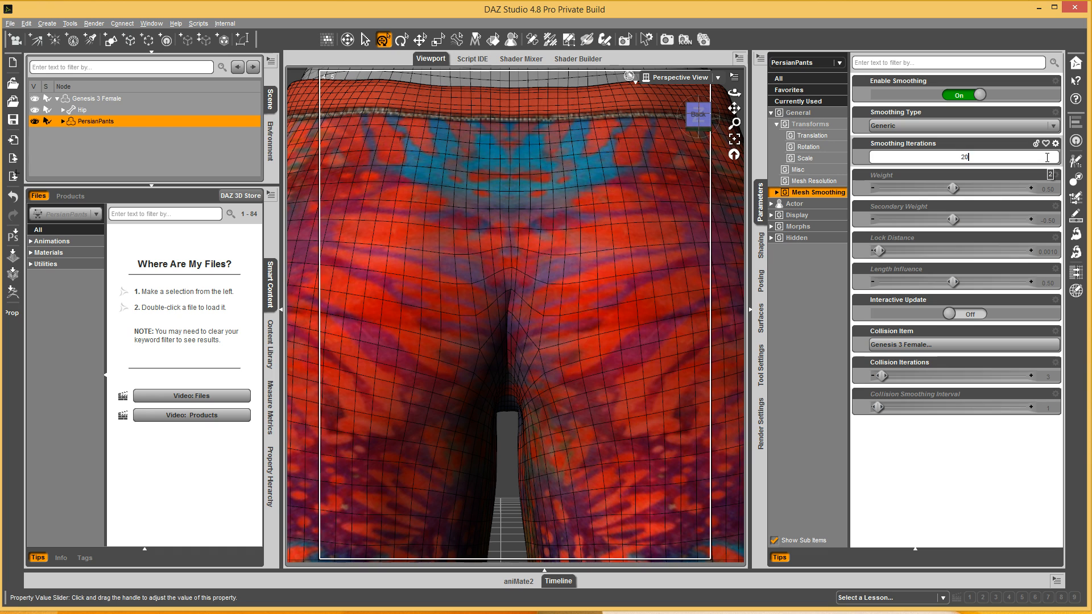
key(Return)
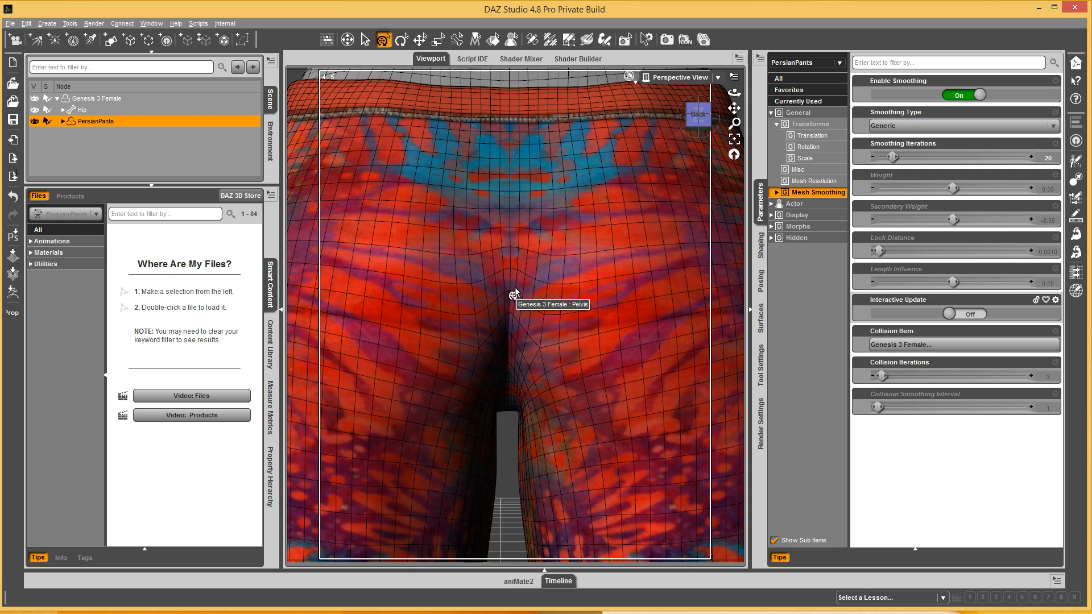
Hide the Genesis 3 Female figure and export the smoothed pants as Pants.obj with the DAZ Studio (No MTL) preset at 100% scale
click(34, 101)
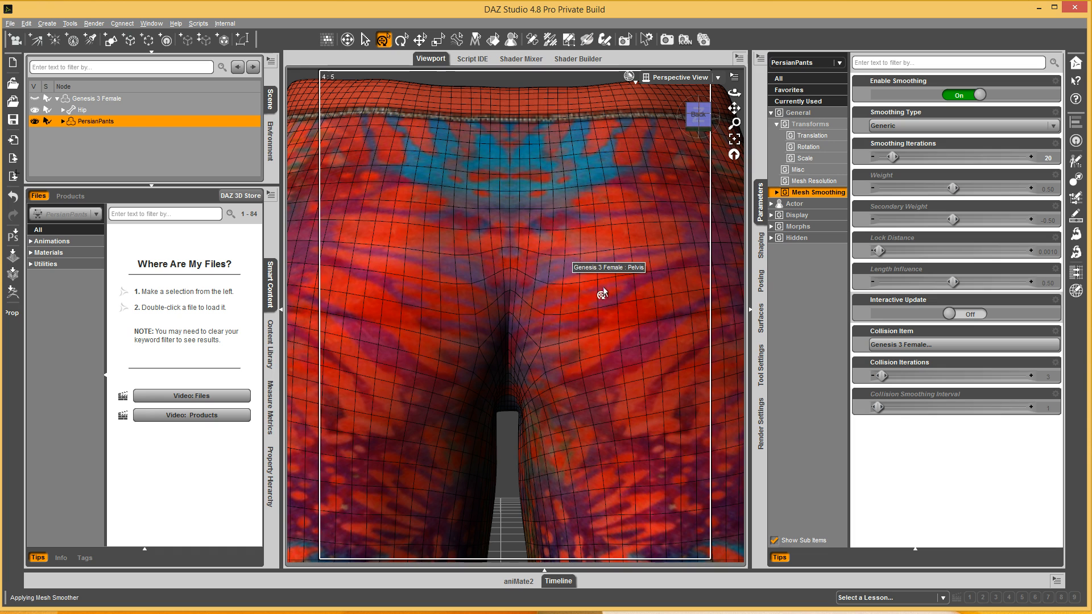
click(12, 160)
double_click(161, 96)
click(518, 320)
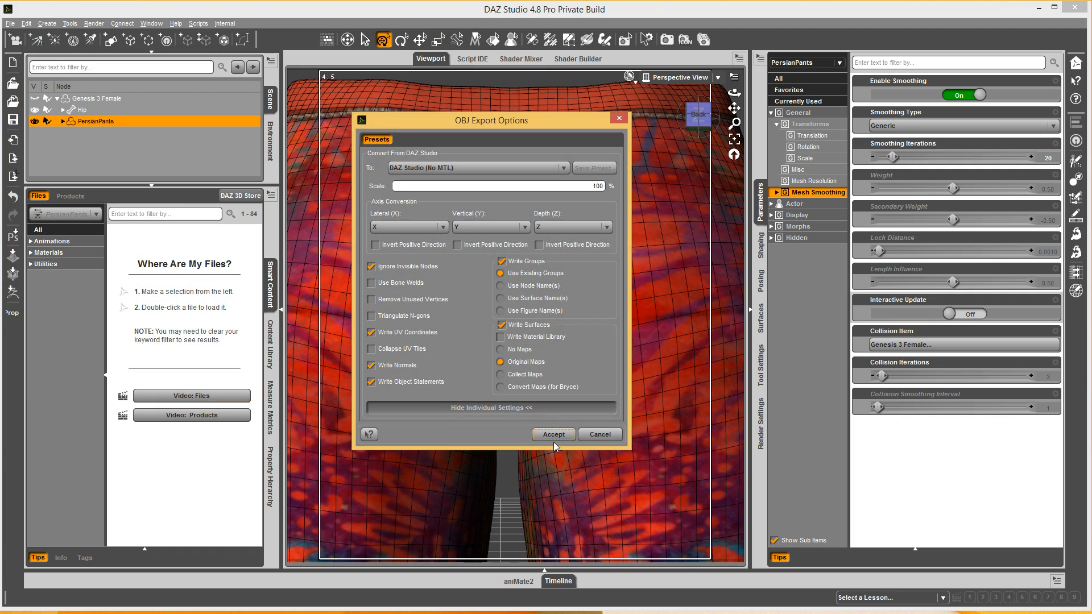
click(553, 435)
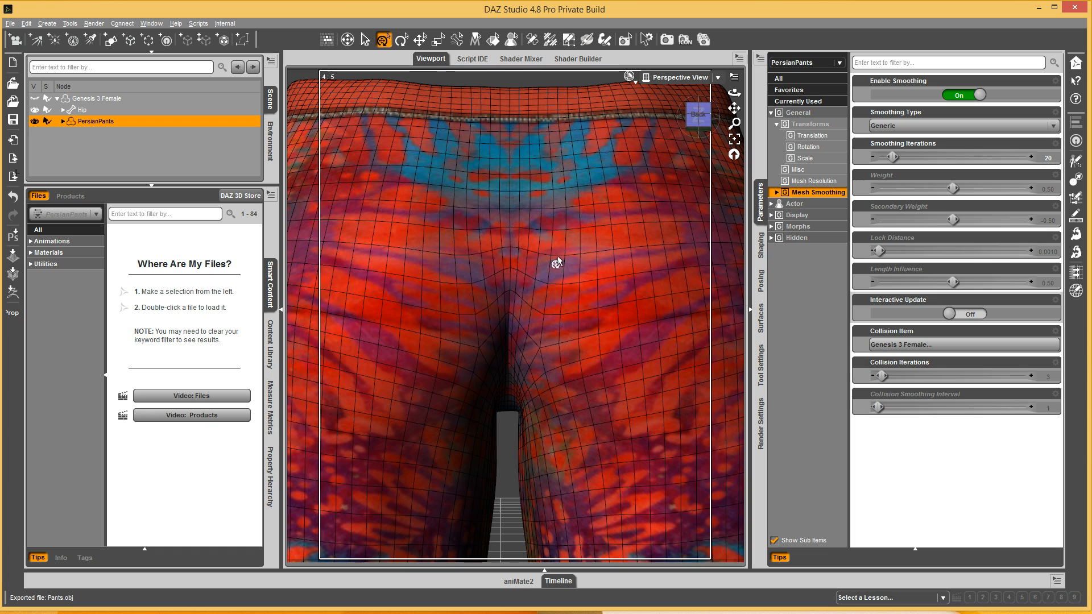
Turn off smoothing on PersianPants and update its base geometry's vertex positions from Pants.obj, using the DAZ Studio (1 unit = 1cm) import preset
click(963, 94)
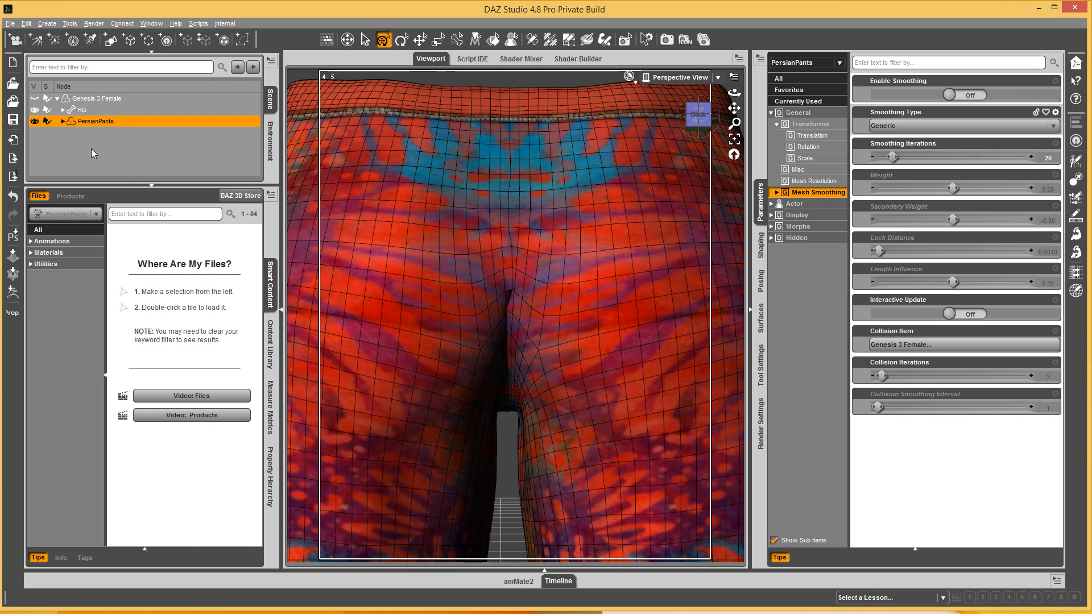
right_click(273, 100)
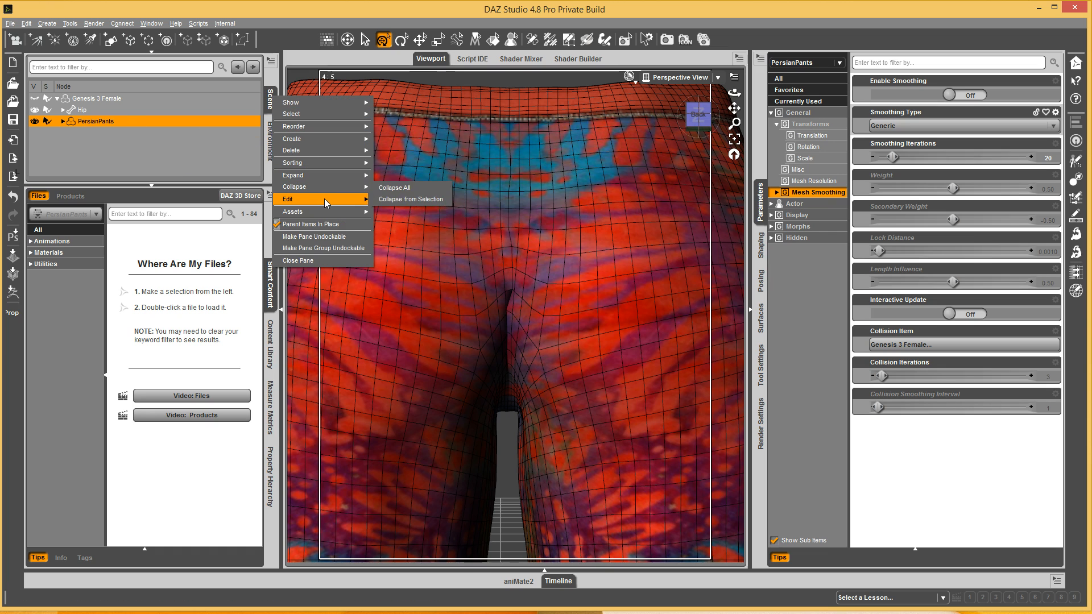
mouse_move(326, 203)
mouse_move(495, 238)
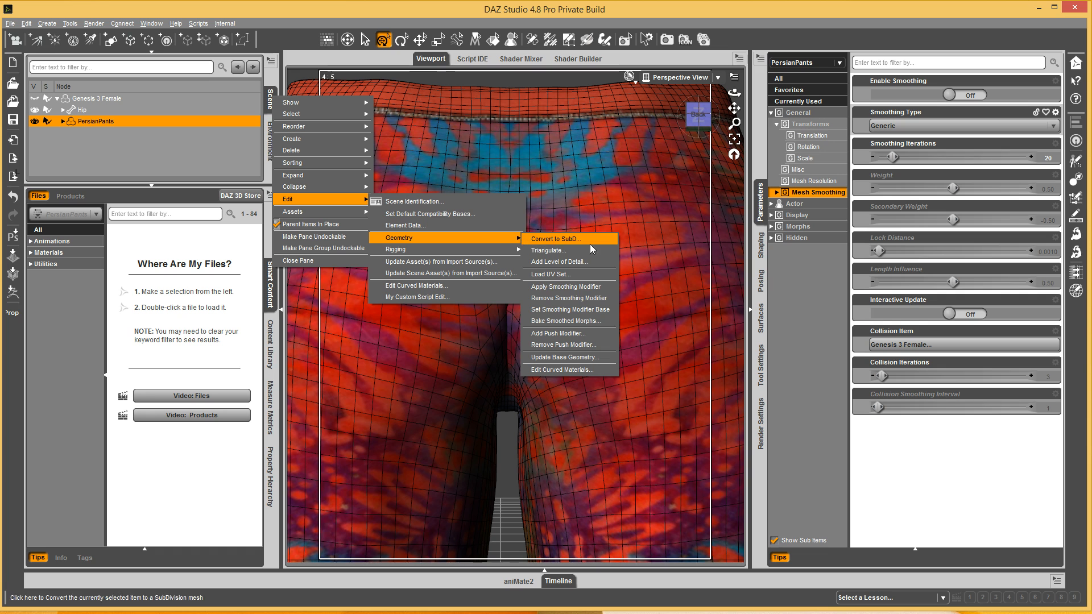
click(580, 357)
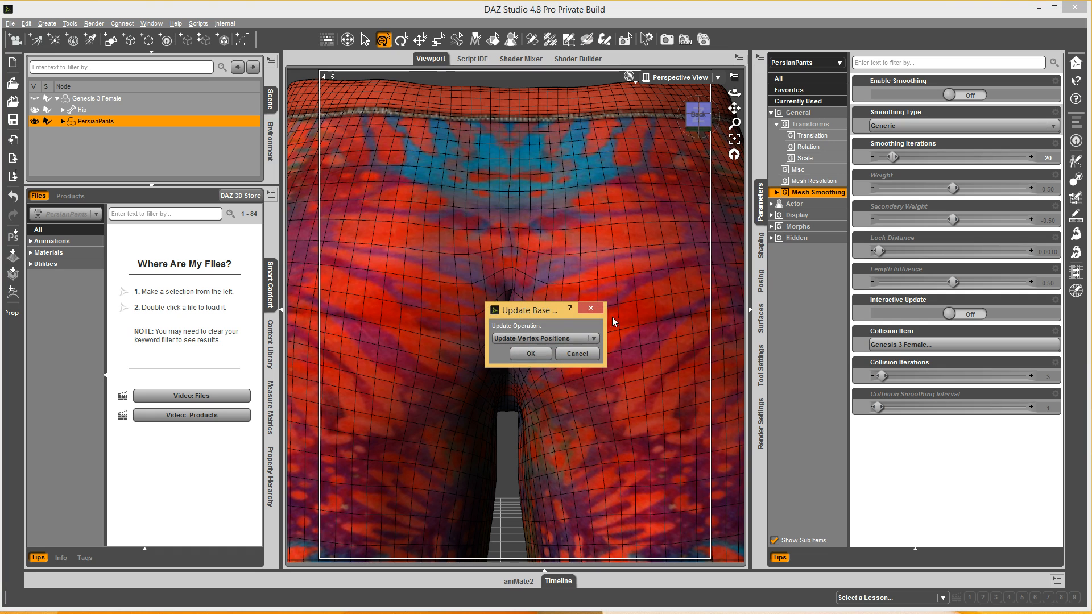
click(531, 354)
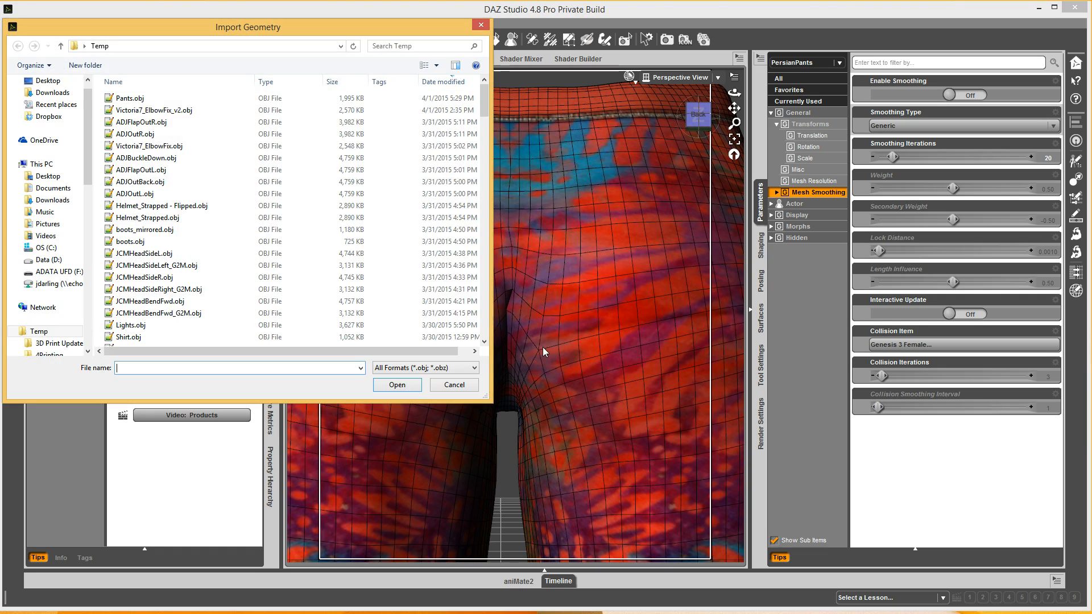
double_click(126, 101)
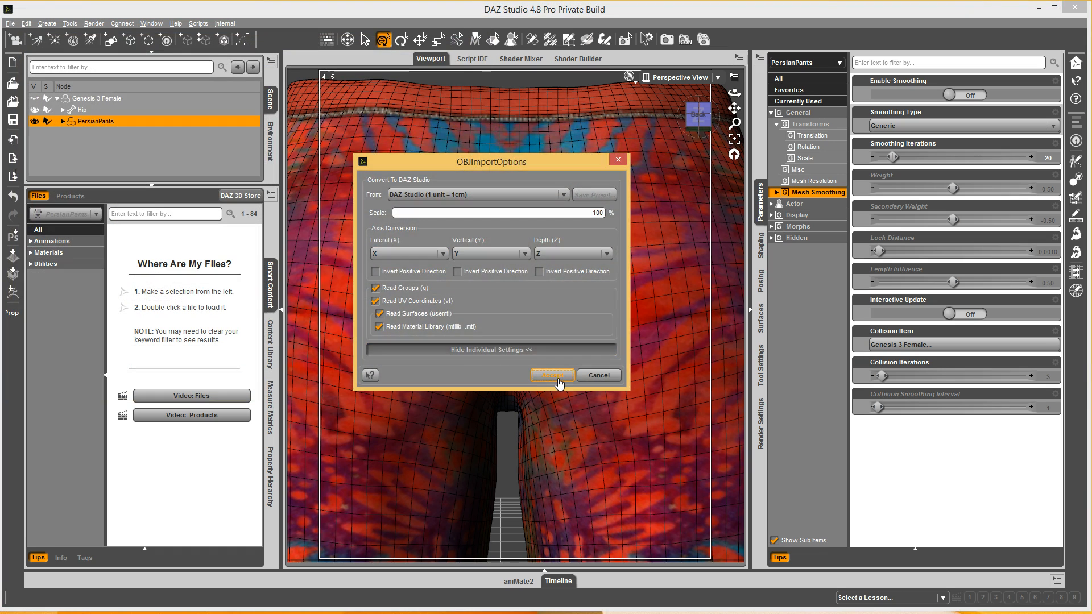
click(552, 379)
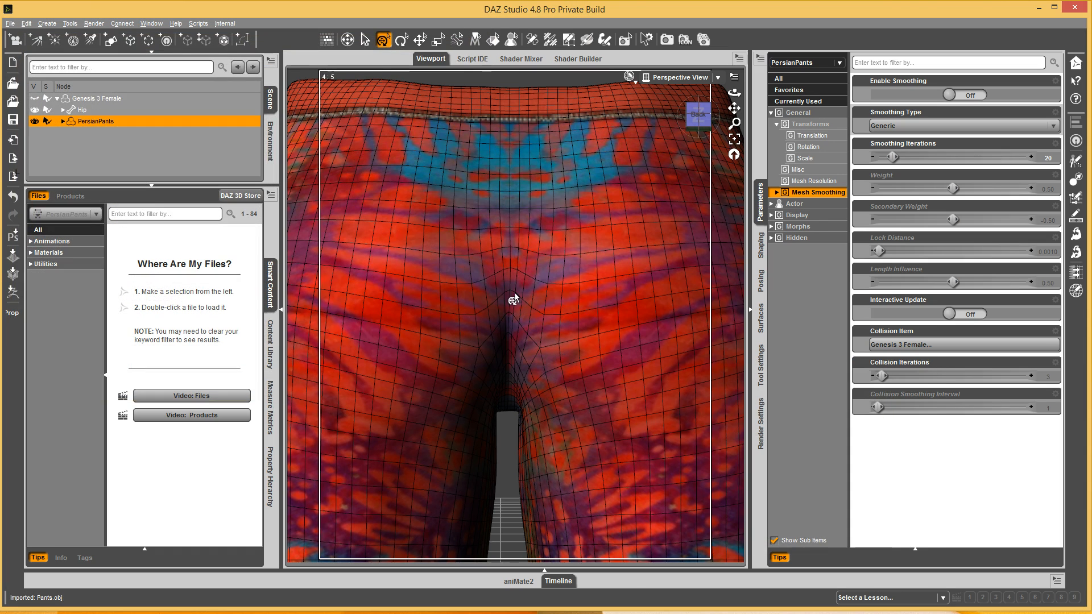
Show the Genesis 3 Female figure again and bend its left thigh to about -91 degrees
scroll(513, 298, down, 3)
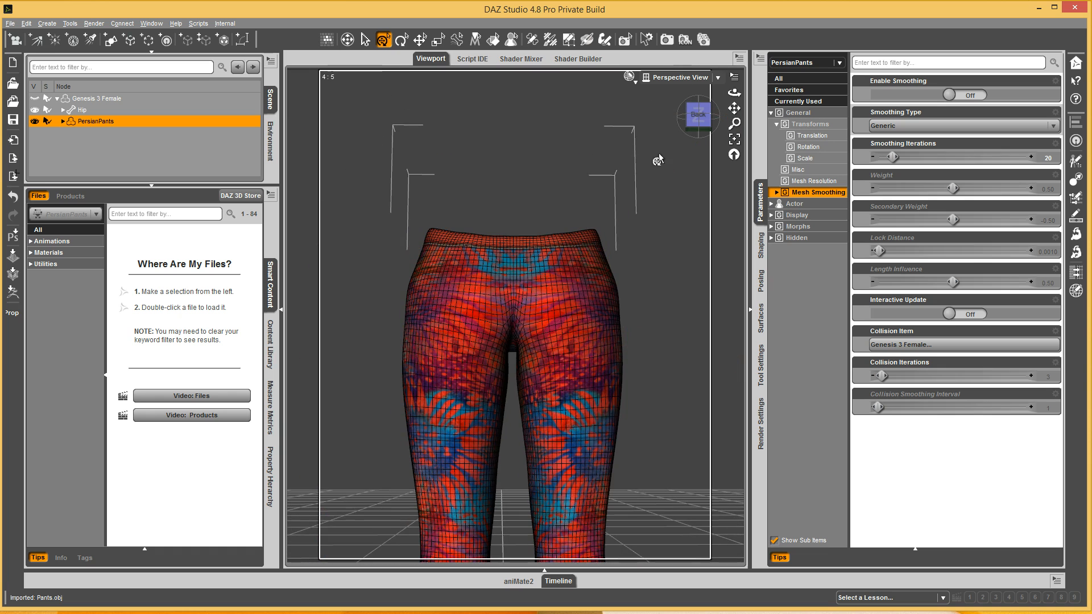
alt+drag(658, 161, 602, 337)
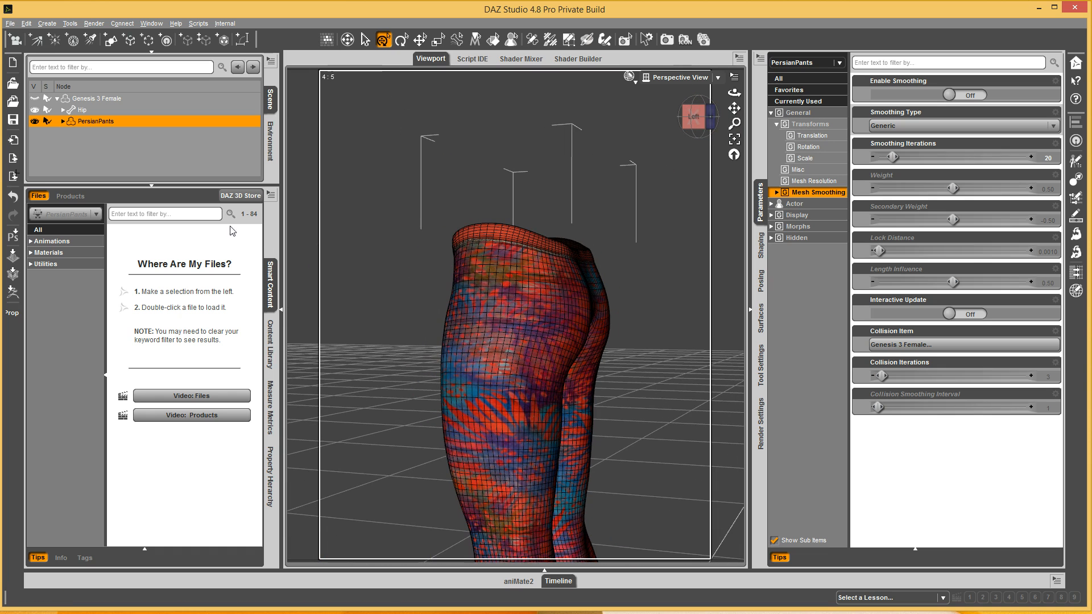
click(34, 100)
click(486, 474)
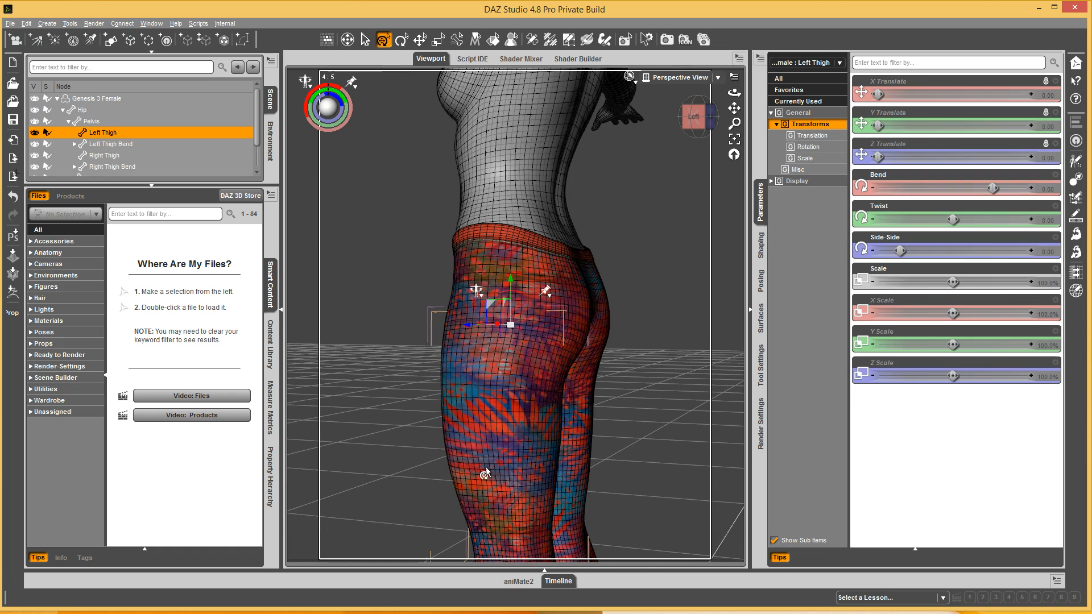
drag(966, 188, 900, 188)
scroll(648, 263, up, 5)
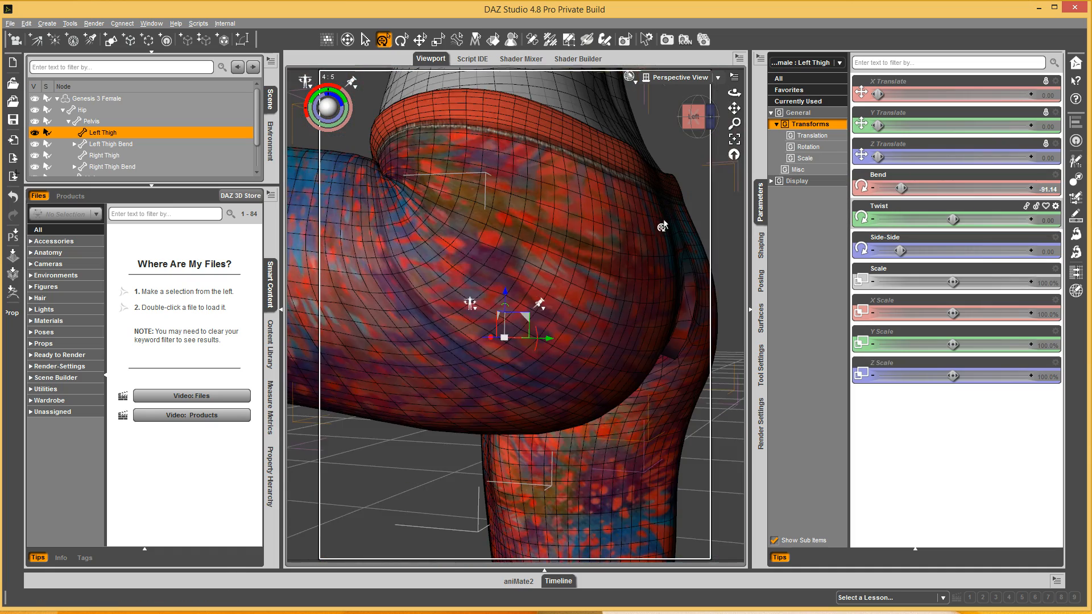
alt+drag(662, 226, 580, 304)
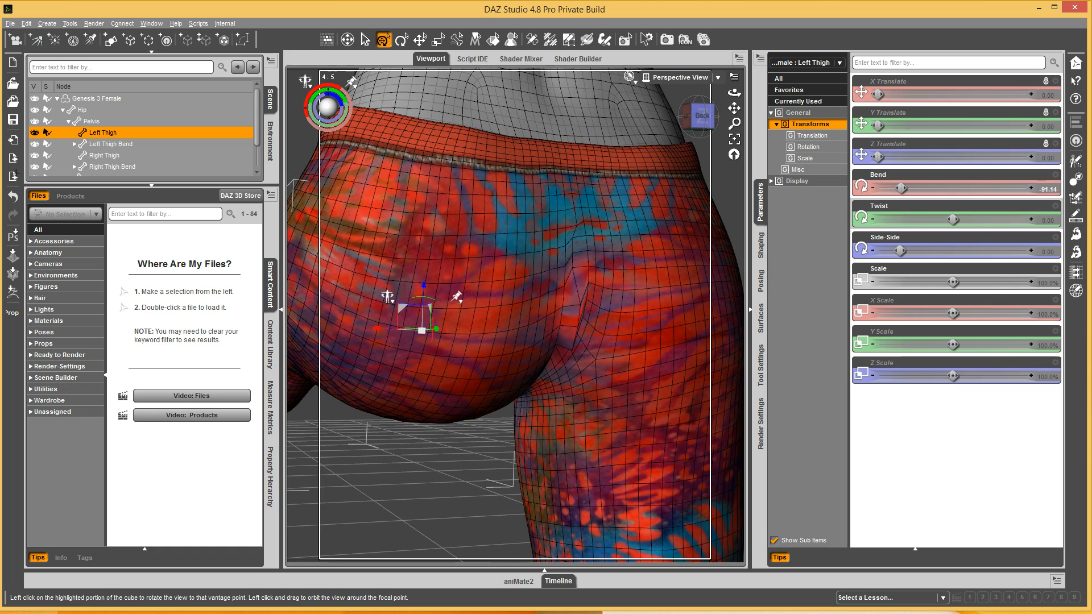
drag(702, 118, 688, 118)
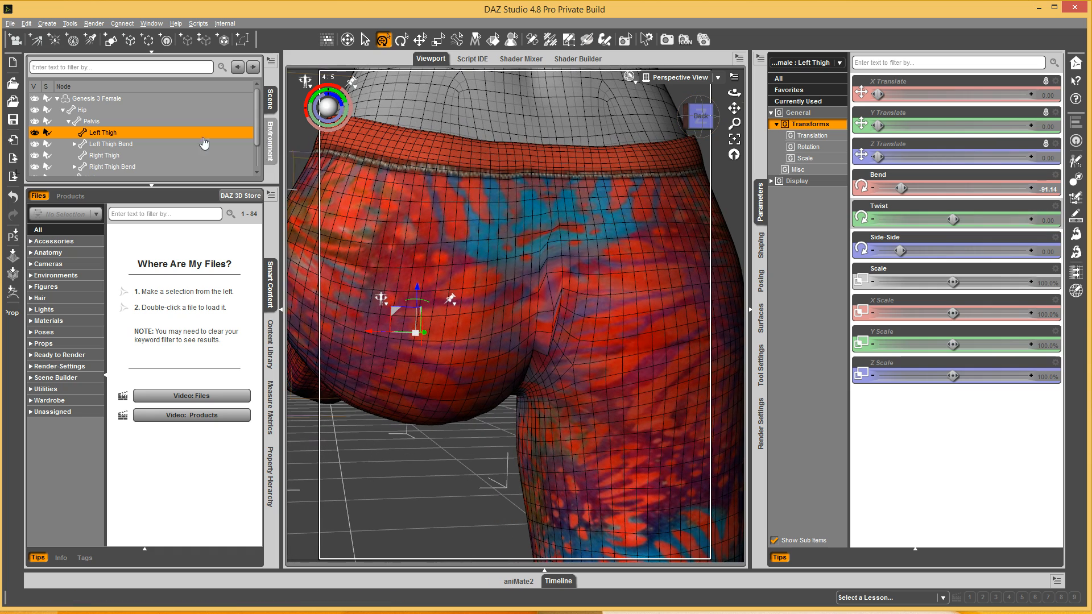
Filter the PersianPants parameters to the currently used ones and set pJCMThighFwd_115_L to 0%
click(63, 110)
click(108, 121)
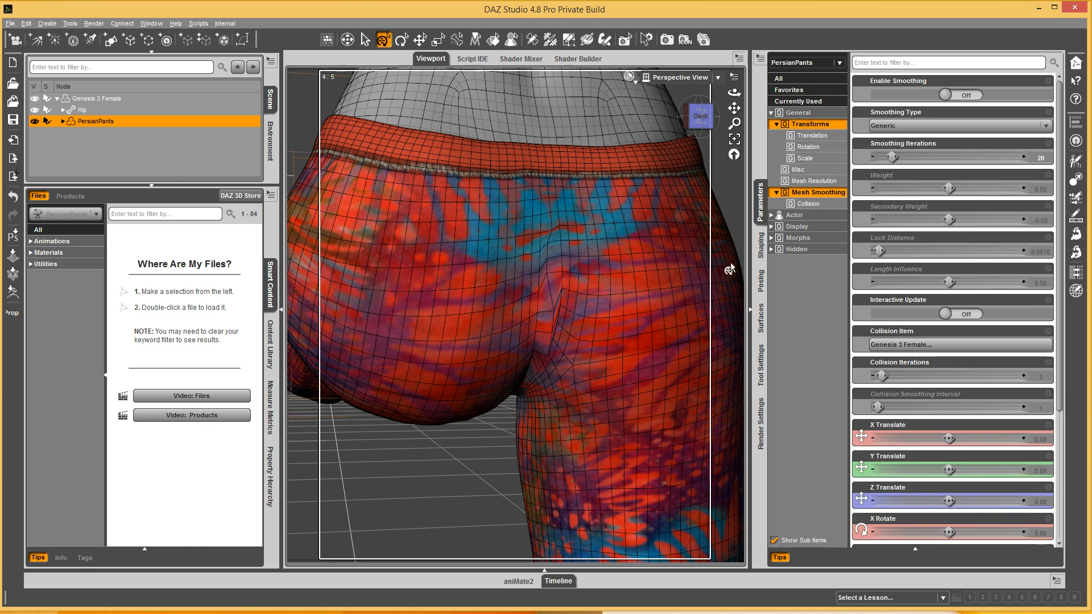
click(799, 101)
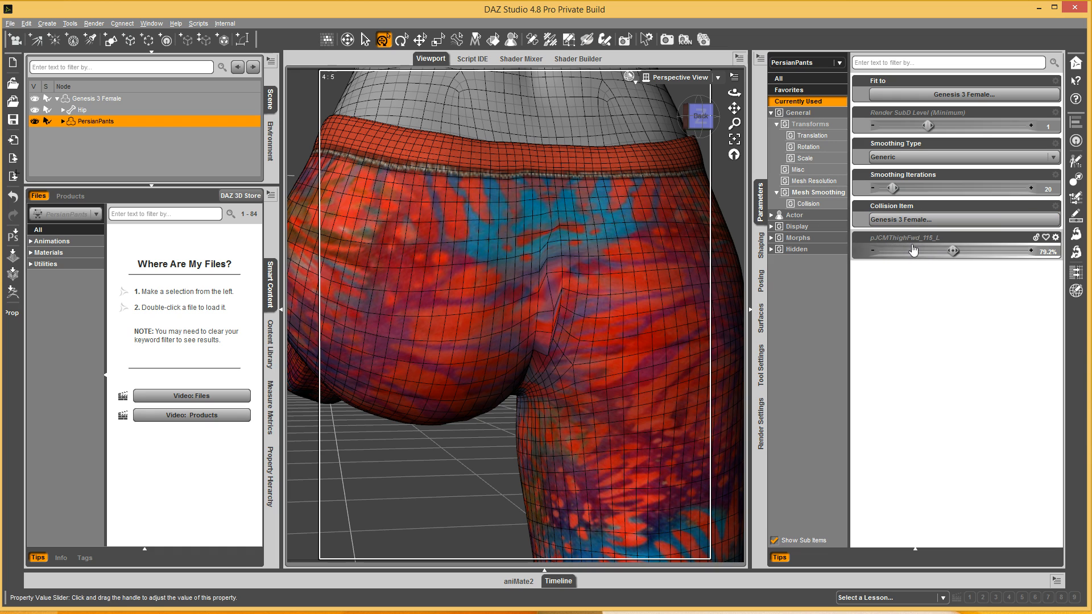
click(1049, 254)
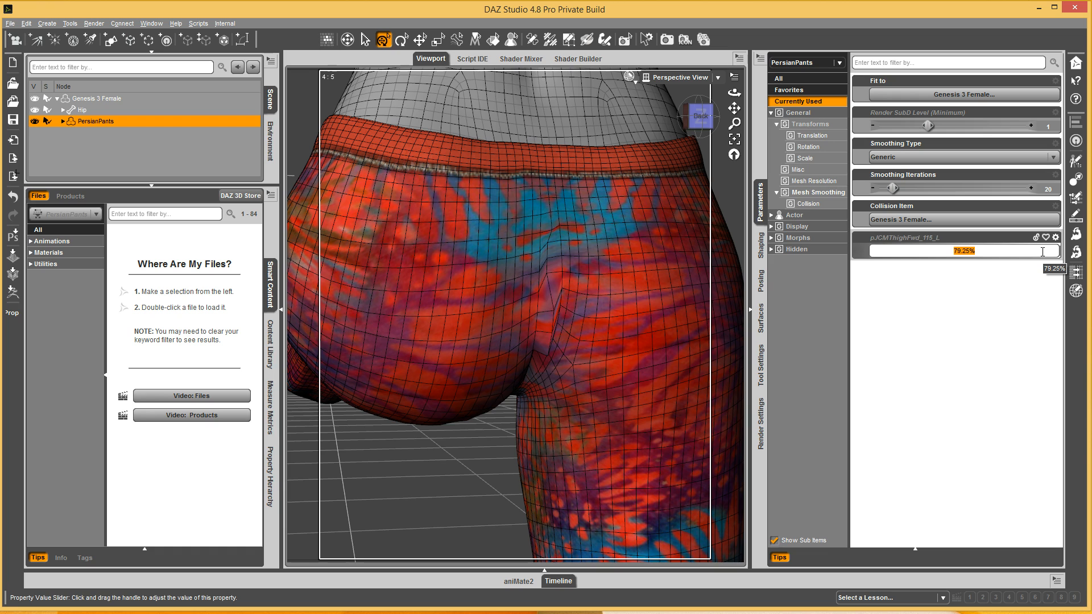
text(0)
key(Return)
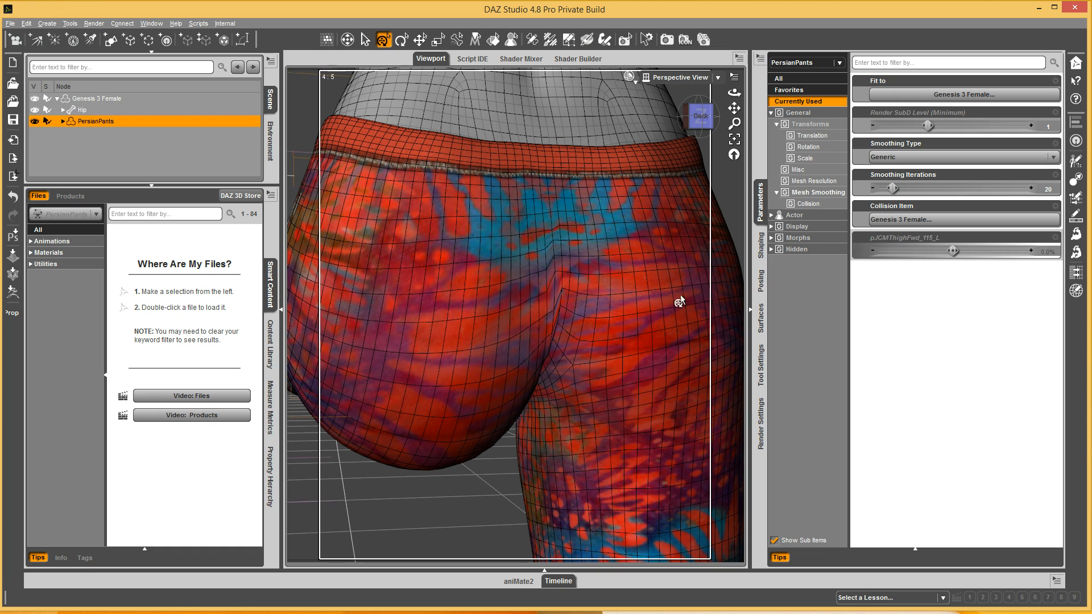
click(698, 115)
drag(699, 116, 705, 117)
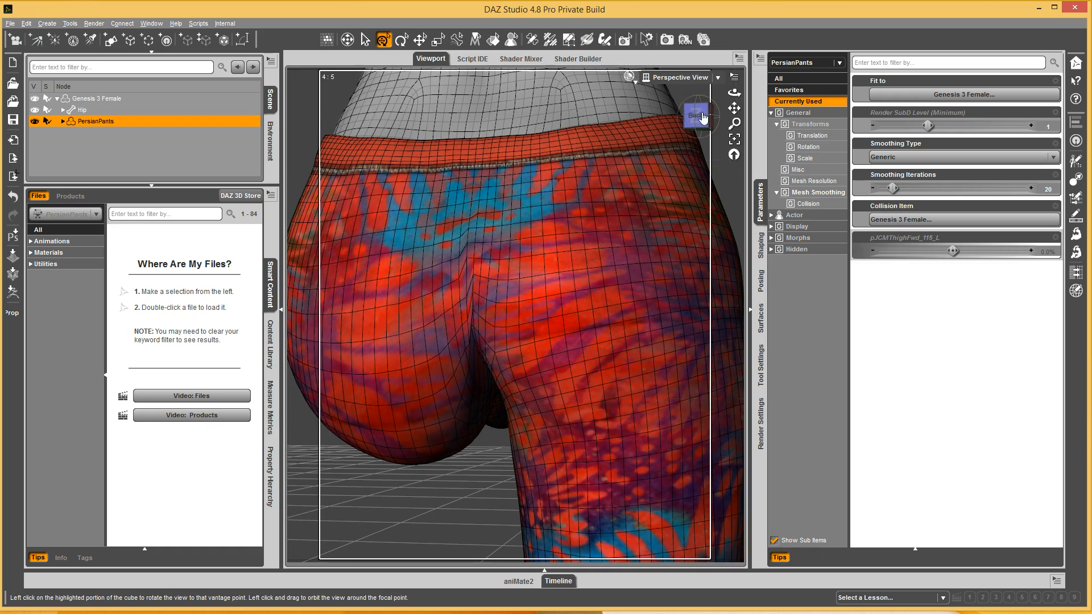
drag(542, 206, 512, 234)
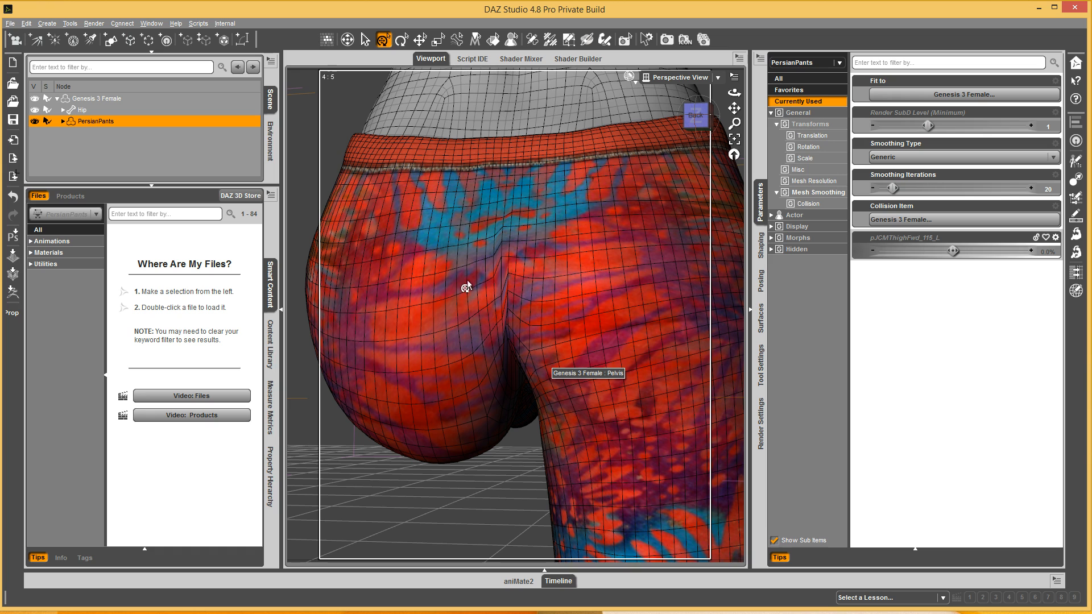
Display the General Weights map of the pants' own Left Thigh Bend bone with the Node Weight Map Brush
click(477, 445)
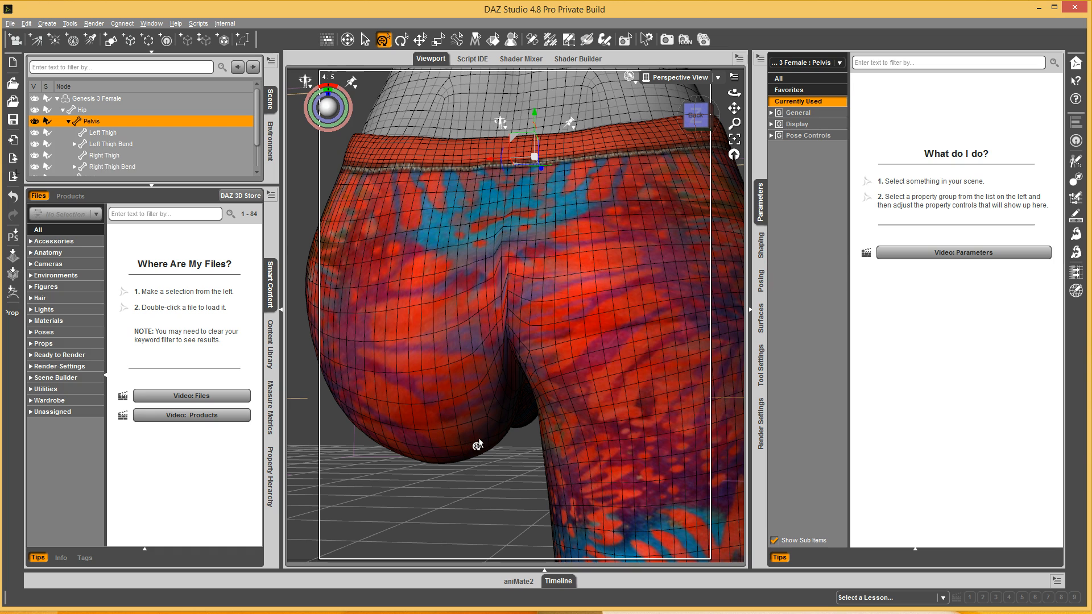
click(107, 135)
click(64, 110)
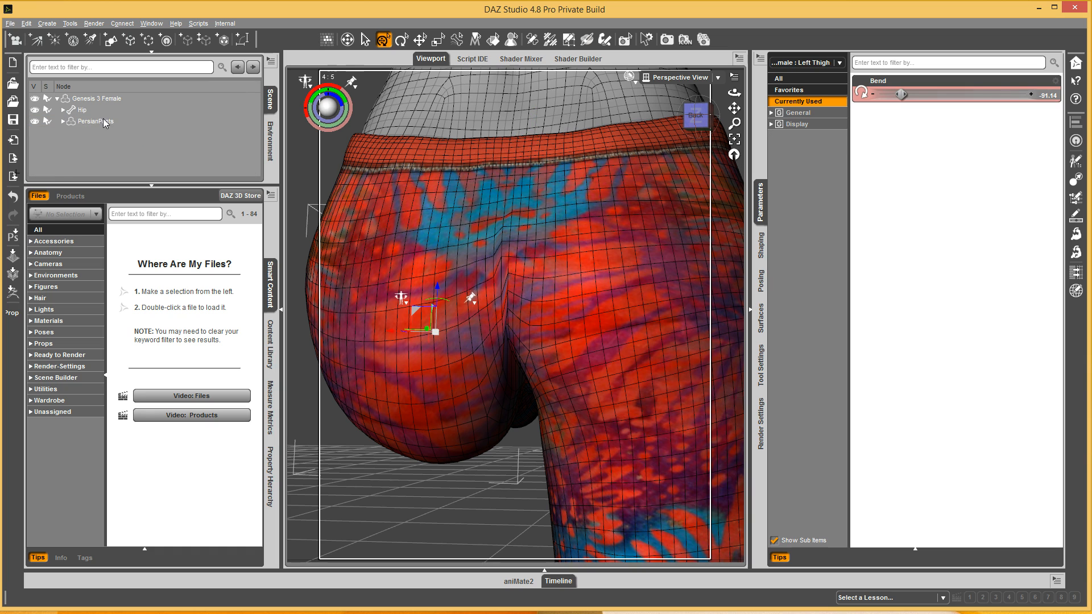
click(63, 122)
click(75, 144)
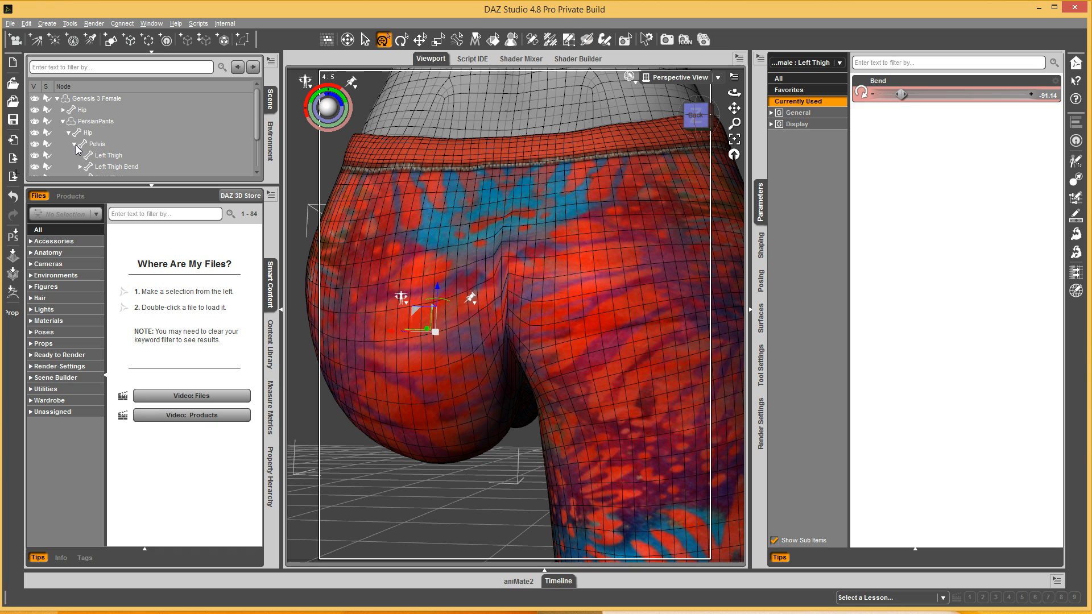
click(101, 162)
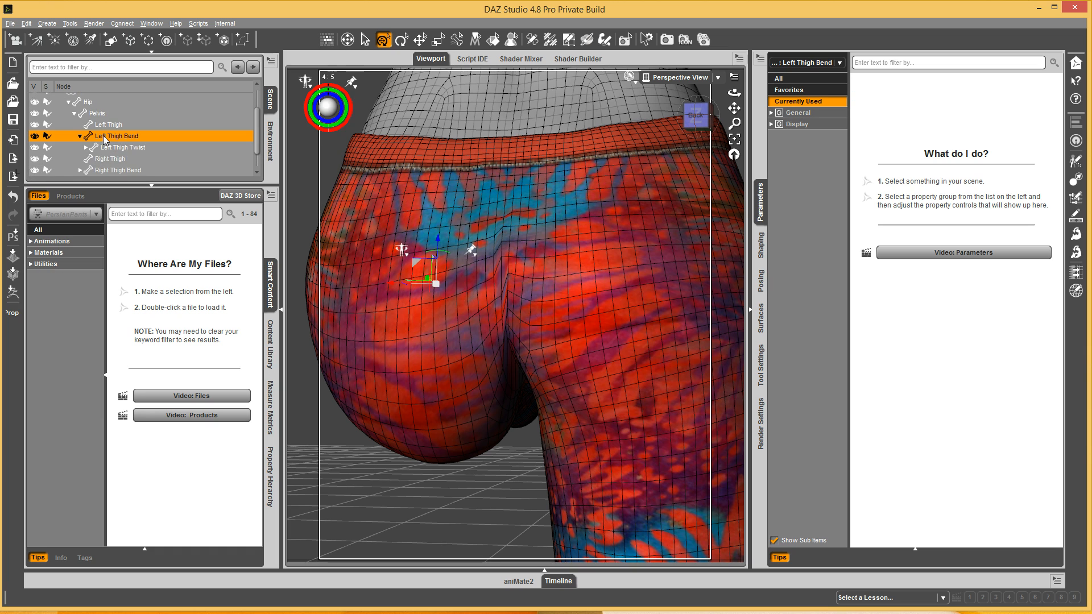
click(550, 39)
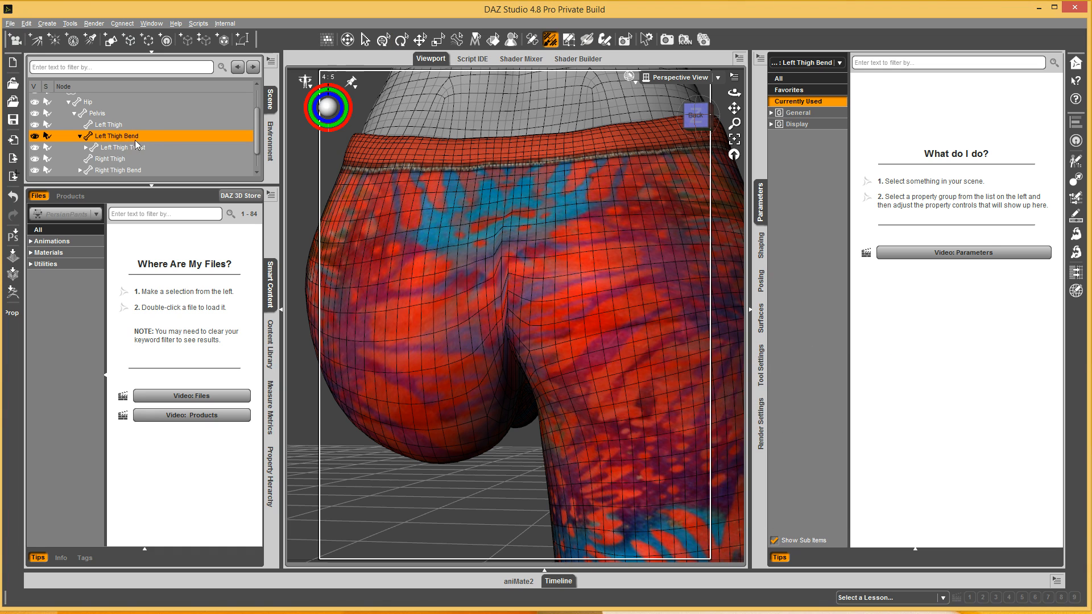
click(758, 387)
click(823, 298)
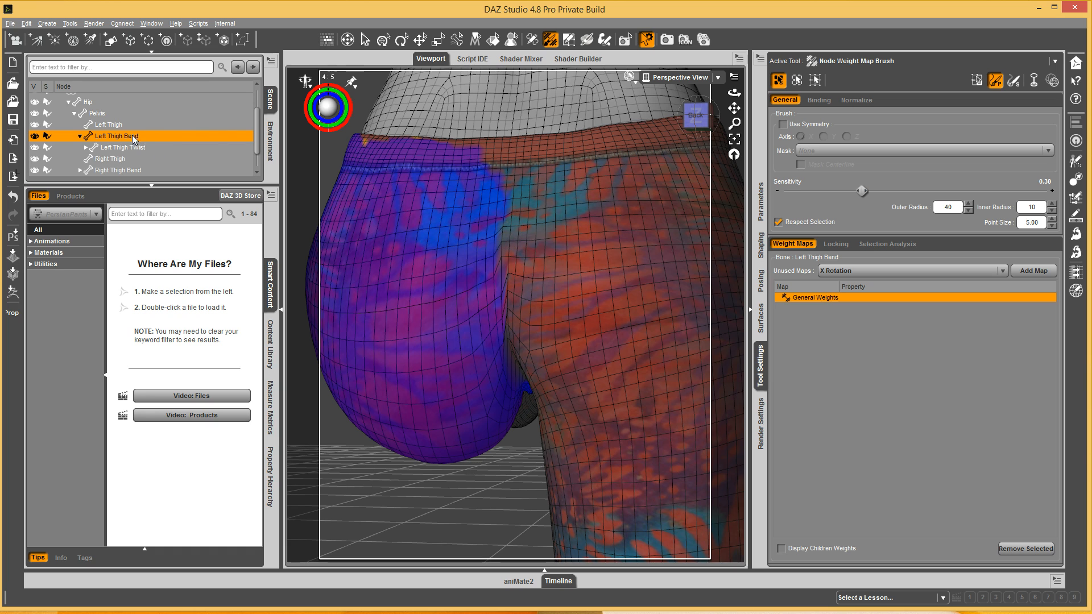
Select the pants' Pelvis bone and prepare its weight brush for smoothing with X-axis symmetry, outer radius 55 and inner radius 13
click(96, 114)
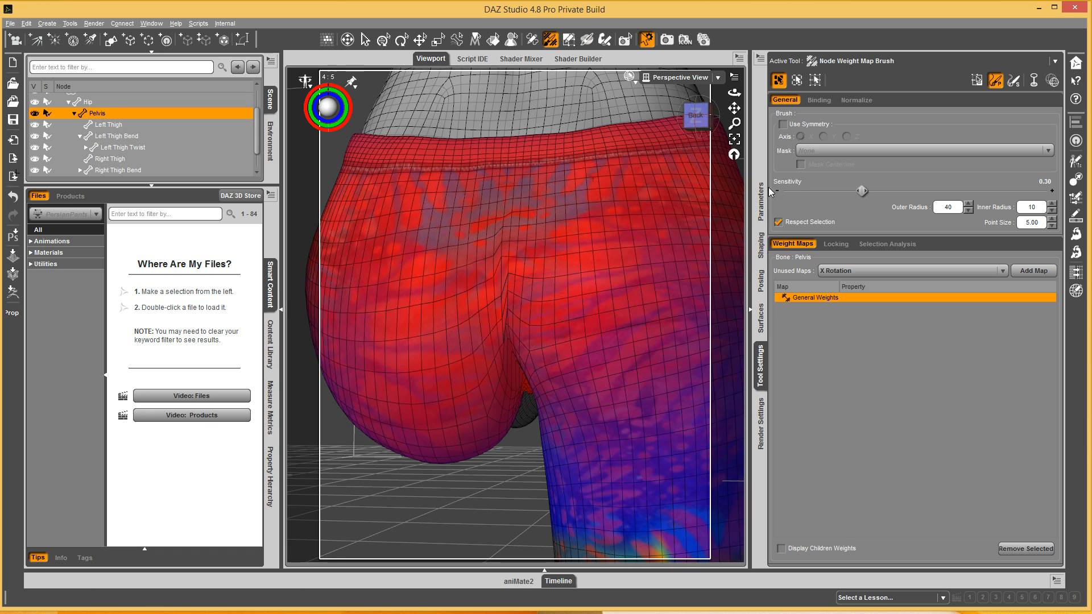
click(782, 125)
click(1013, 80)
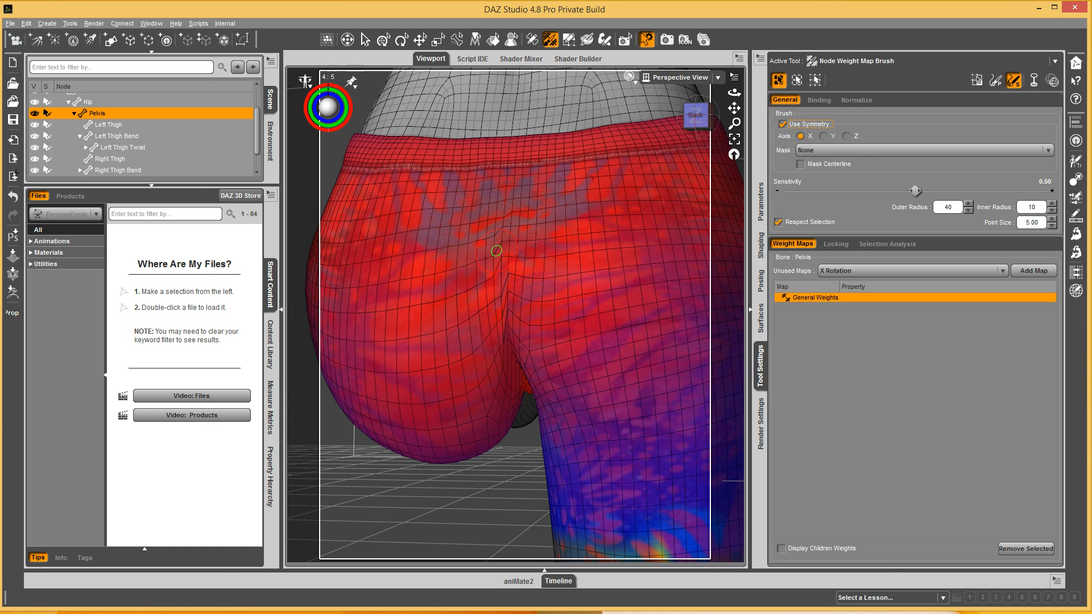
scroll(495, 250, up, 2)
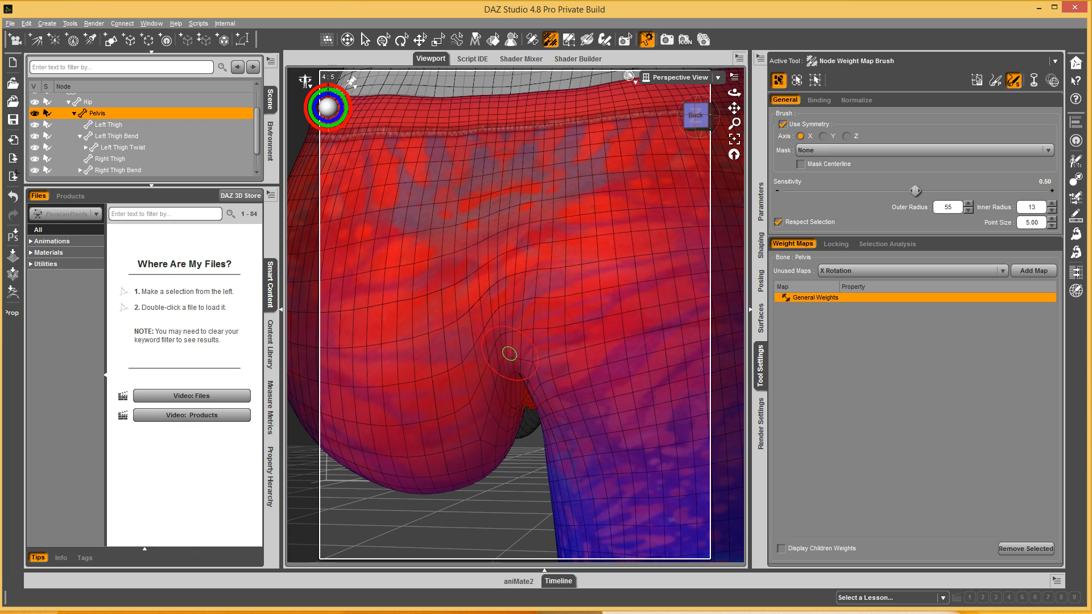
Smooth the pelvis weights around the crotch and centre crease, and turn off the brush's symmetry
drag(695, 115, 687, 149)
click(700, 131)
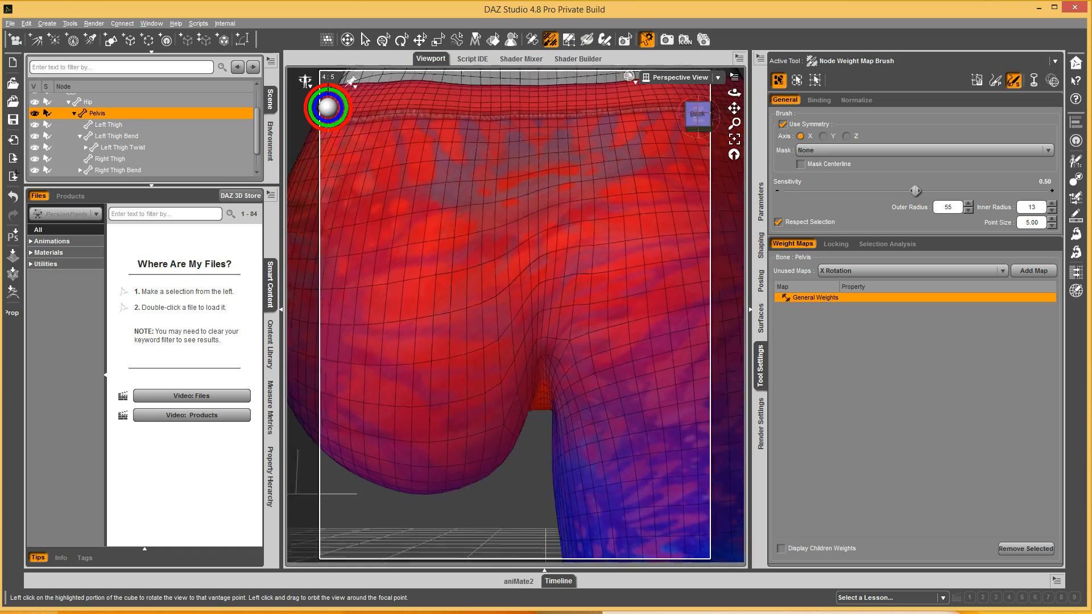
mouse_move(365, 245)
alt+mouse_down()
mouse_move(353, 344)
mouse_move(383, 419)
mouse_move(380, 468)
mouse_move(367, 457)
mouse_move(366, 395)
alt+mouse_up()
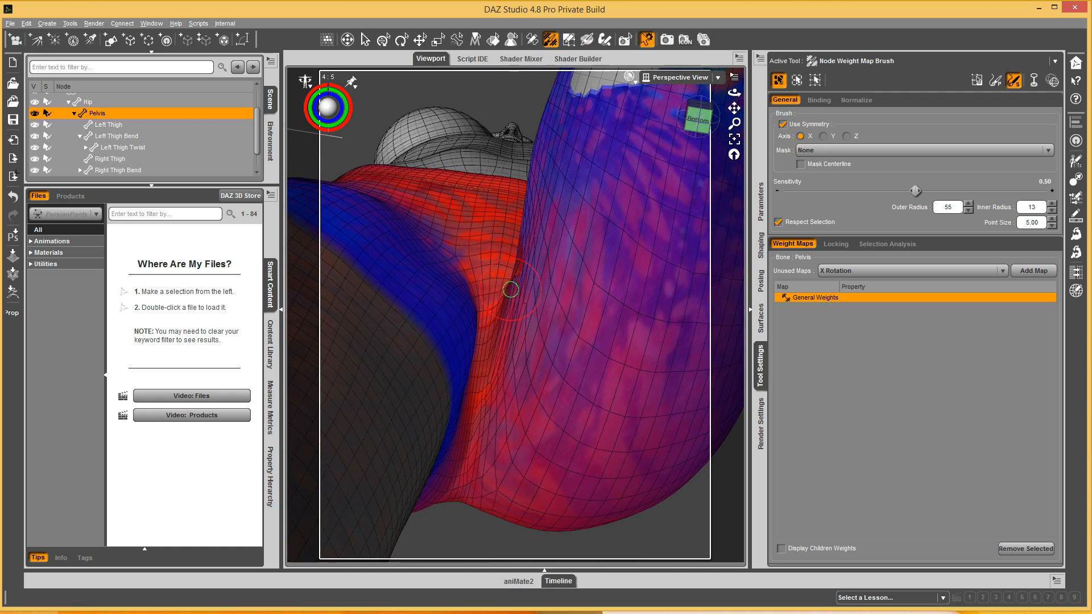
click(697, 112)
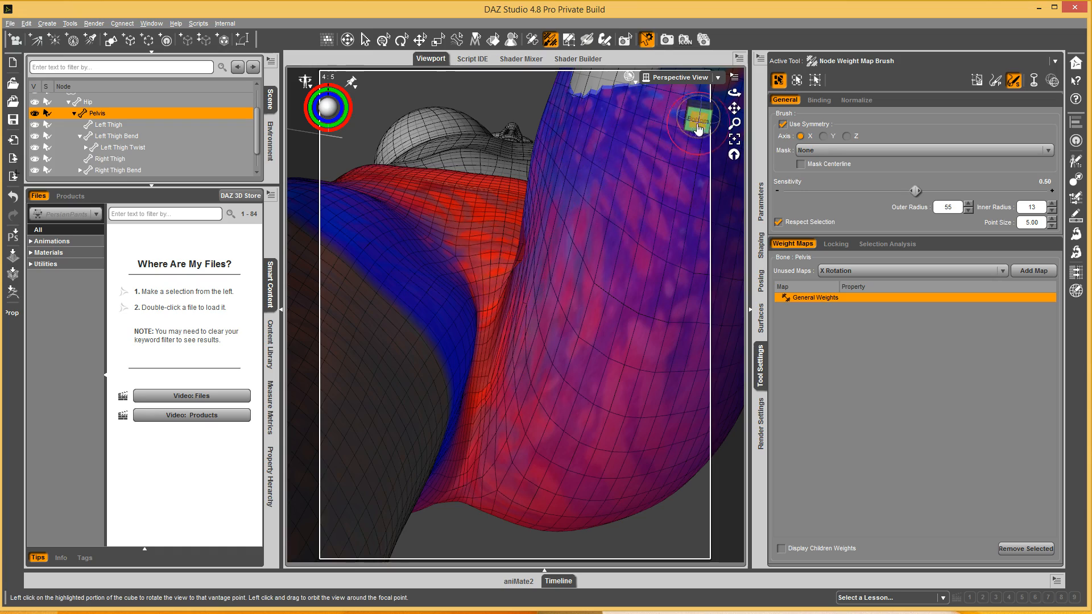
mouse_move(698, 279)
alt+mouse_down()
mouse_move(434, 324)
mouse_move(396, 379)
mouse_move(419, 507)
mouse_move(507, 291)
mouse_move(707, 300)
mouse_move(536, 180)
alt+mouse_up()
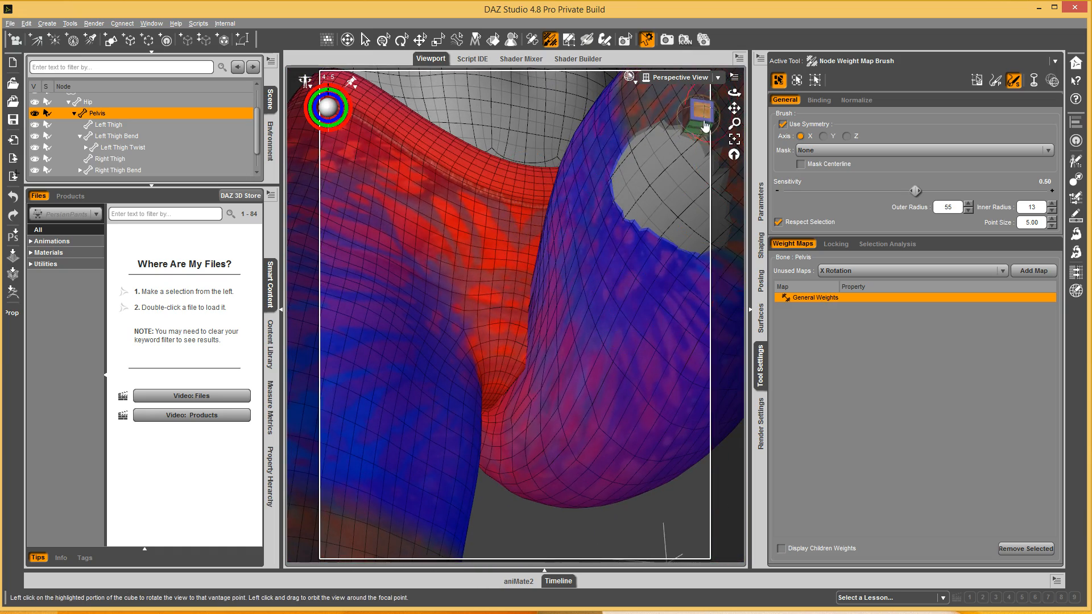
drag(701, 111, 699, 116)
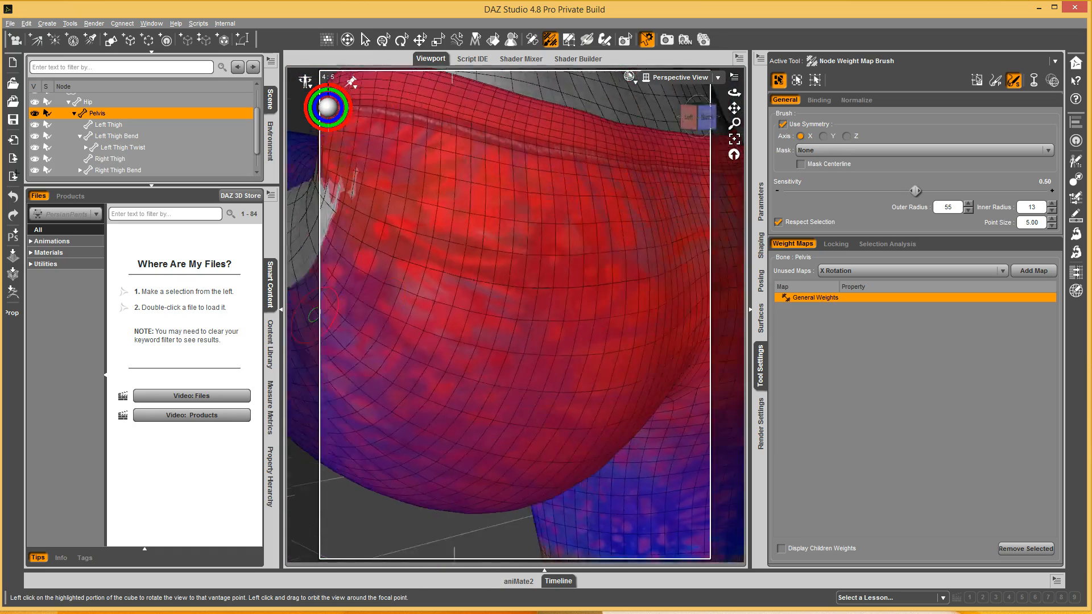
alt+drag(485, 292, 632, 215)
drag(502, 285, 510, 317)
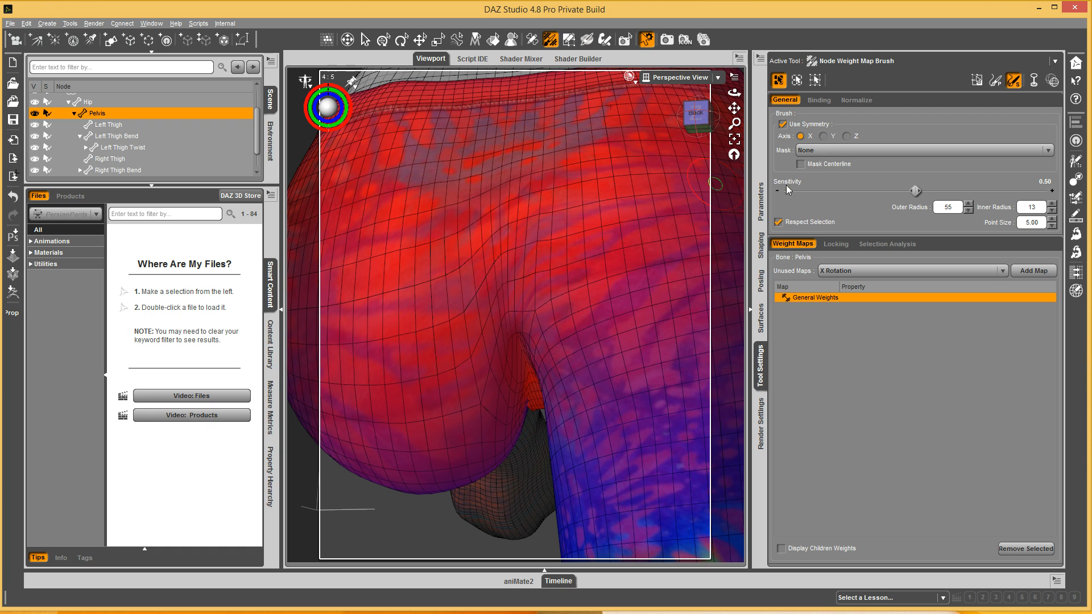
click(791, 128)
click(697, 116)
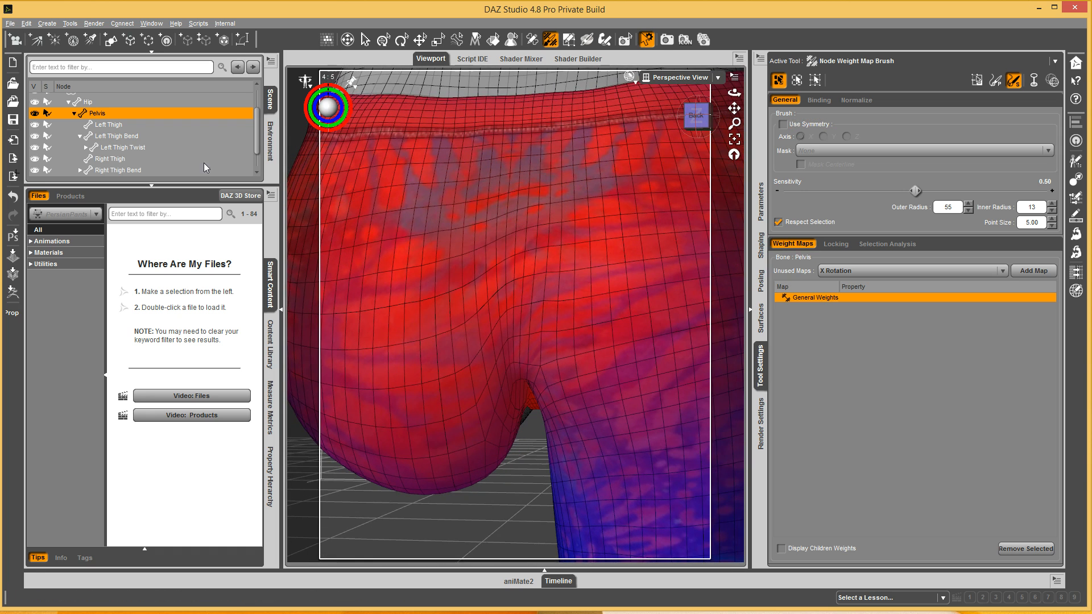
Restore the hidden pJCMThighFwd_115_L morph on PersianPants to 79.2%
scroll(116, 142, up, 1)
click(96, 121)
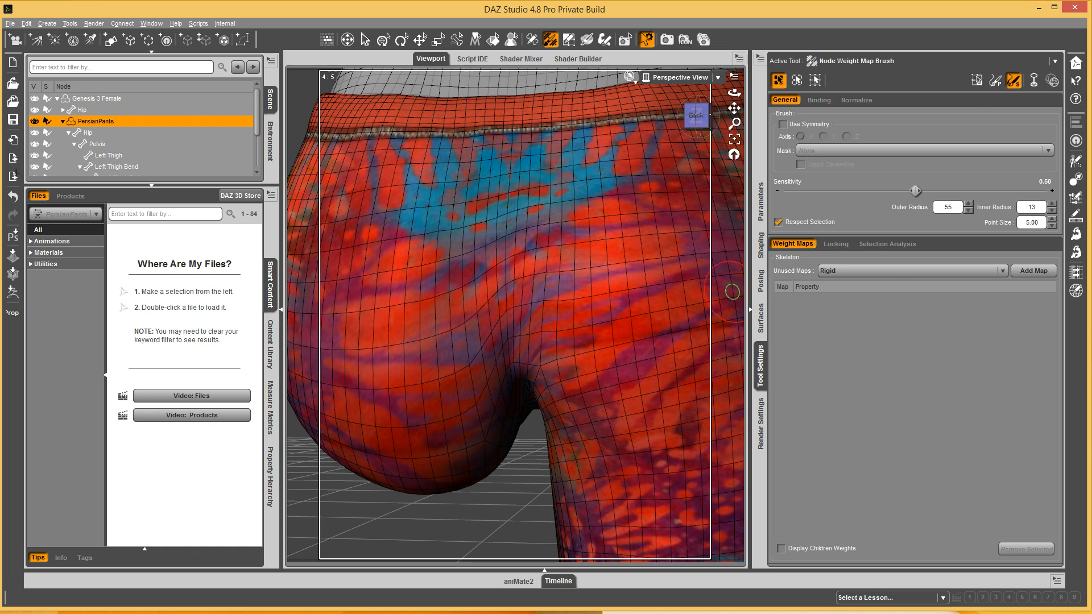
click(763, 193)
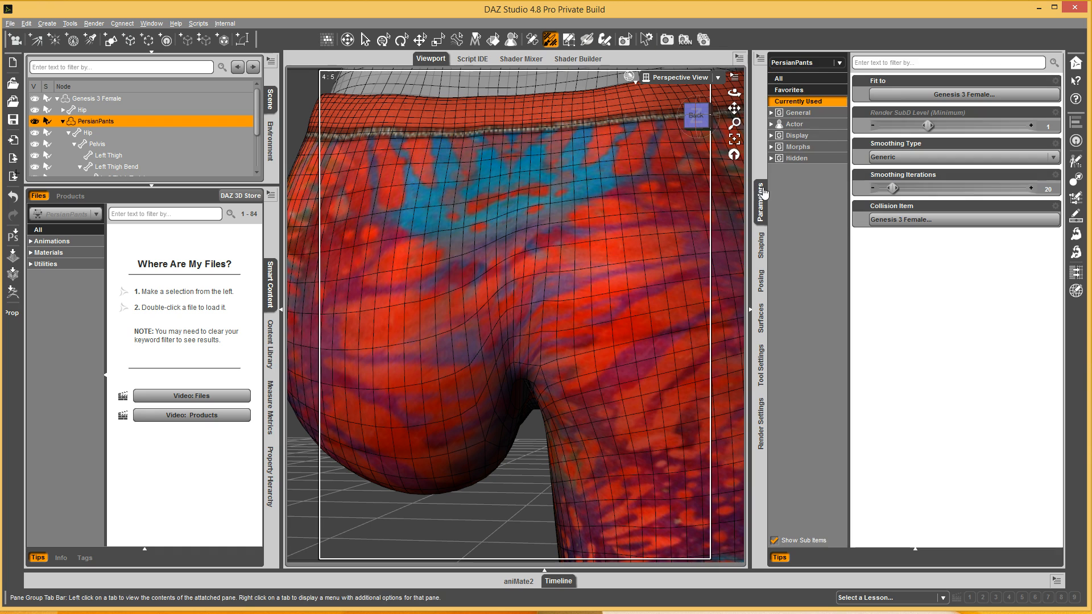
click(806, 159)
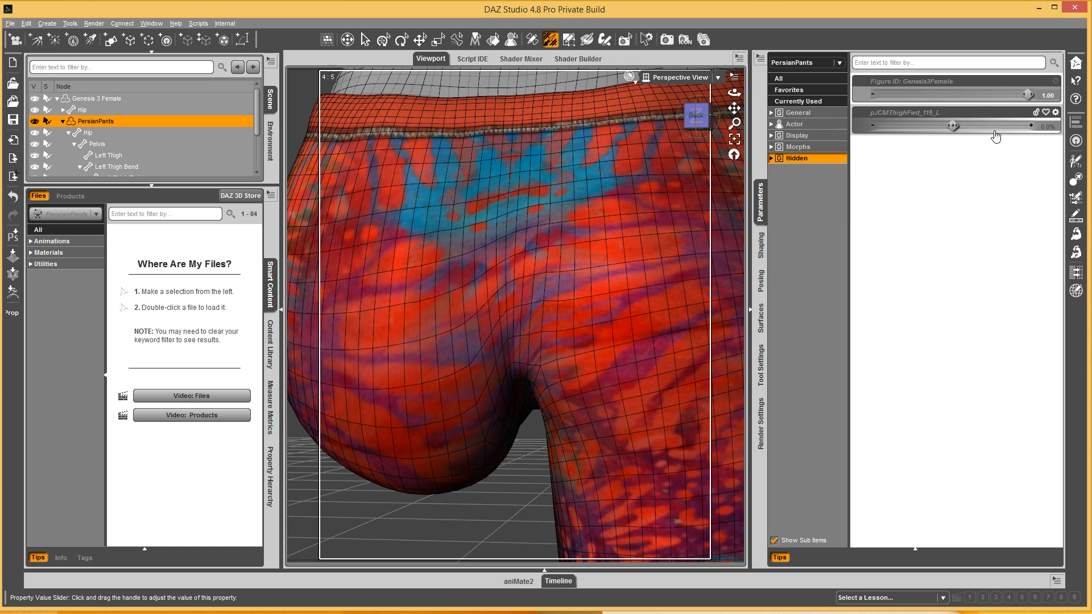
drag(975, 127, 977, 129)
scroll(582, 298, down, 2)
Examine the bent left hip and the centre crease of the pants from the side and from behind
drag(696, 115, 721, 132)
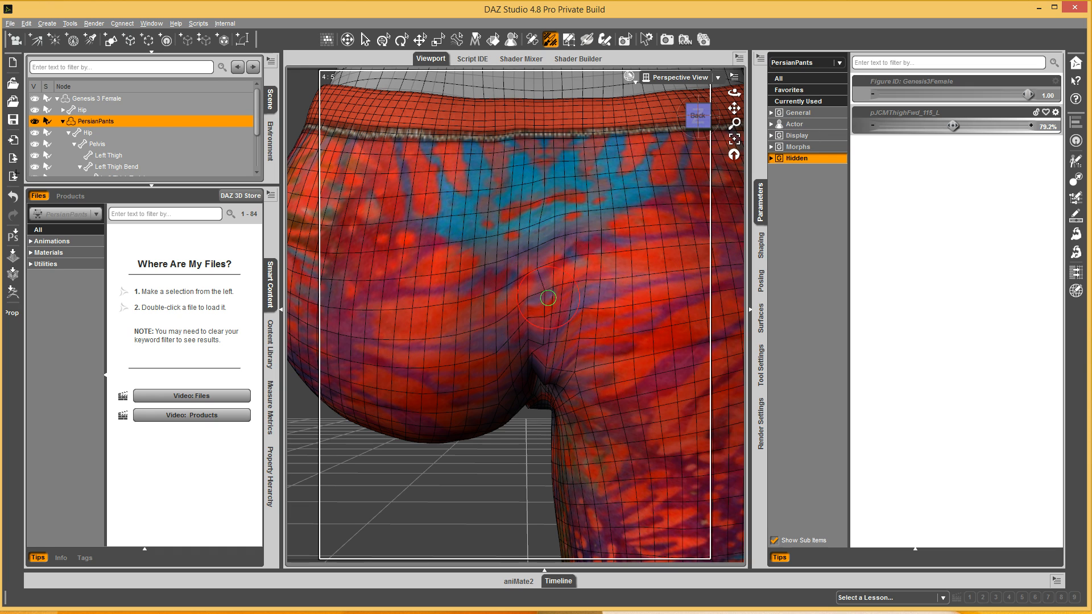
drag(699, 116, 699, 117)
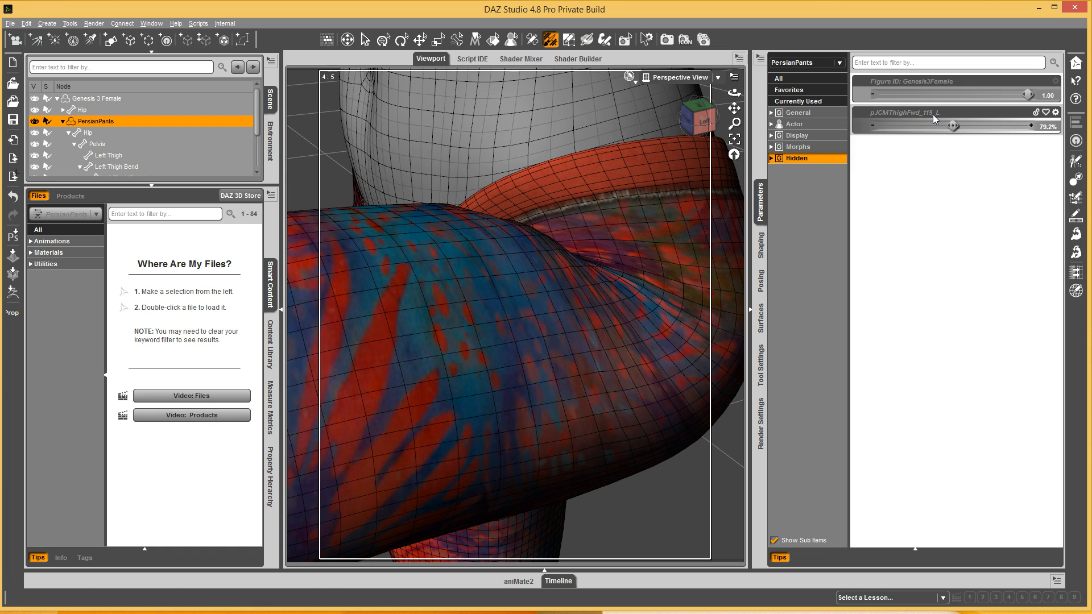
mouse_move(935, 114)
drag(705, 122, 706, 142)
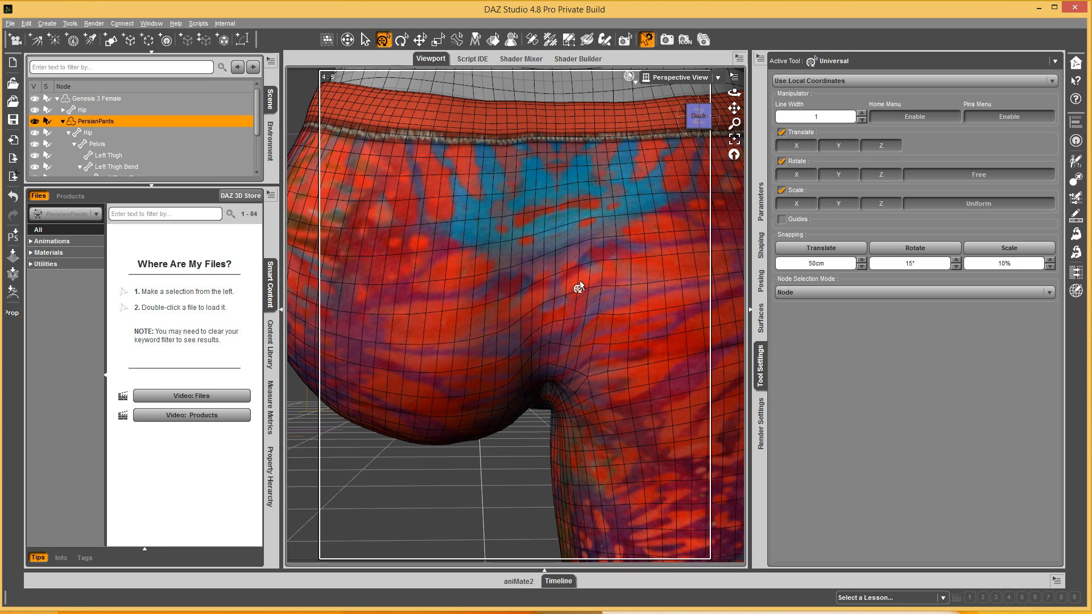
drag(698, 119, 704, 114)
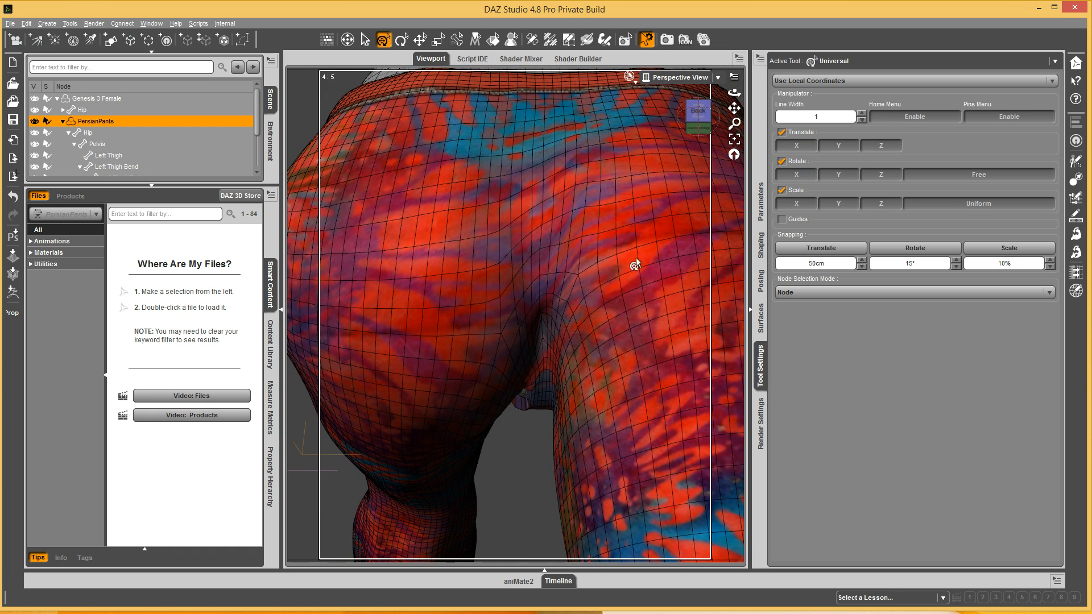